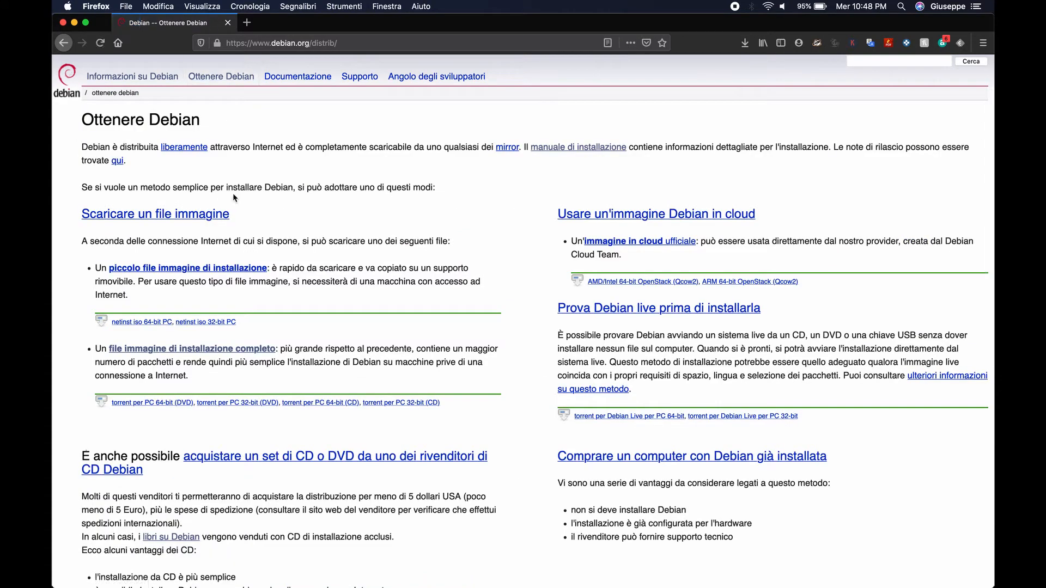
# - Go from the full installation image link through the CD/DVD HTTP page to the stable amd64 CD images
pyautogui.click(161, 349)
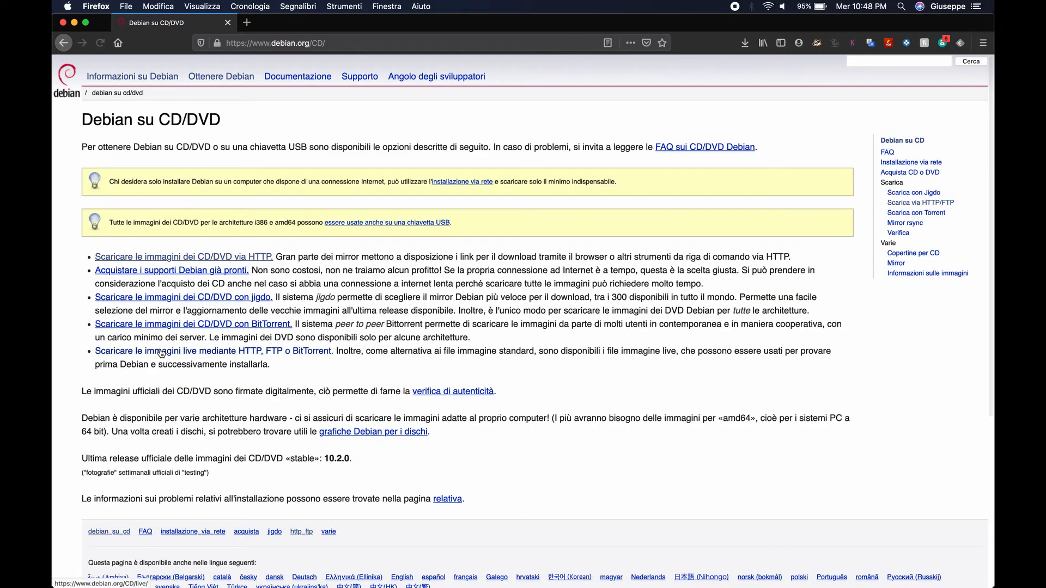
pyautogui.click(210, 260)
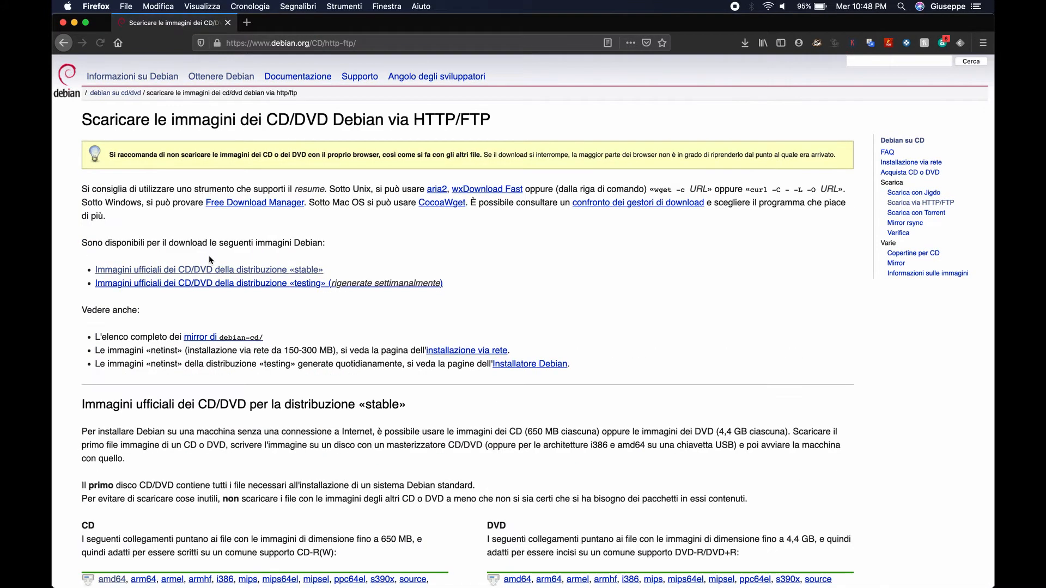
pyautogui.click(160, 272)
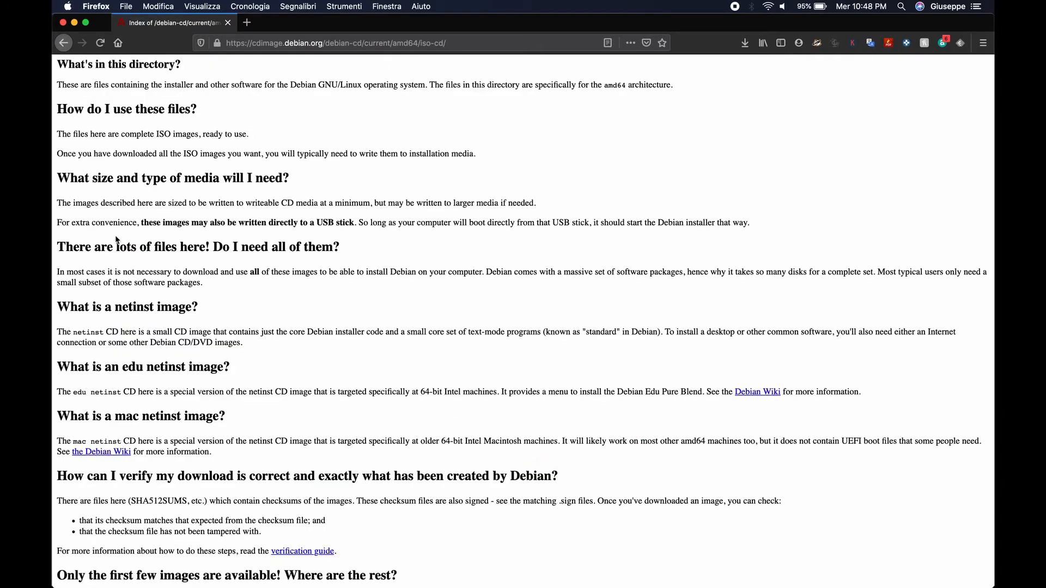
# - Save debian-10.2.0-amd64-xfce-CD-1.iso to disk and confirm the 639 MB download finished
pyautogui.scroll(-10, 116, 239)
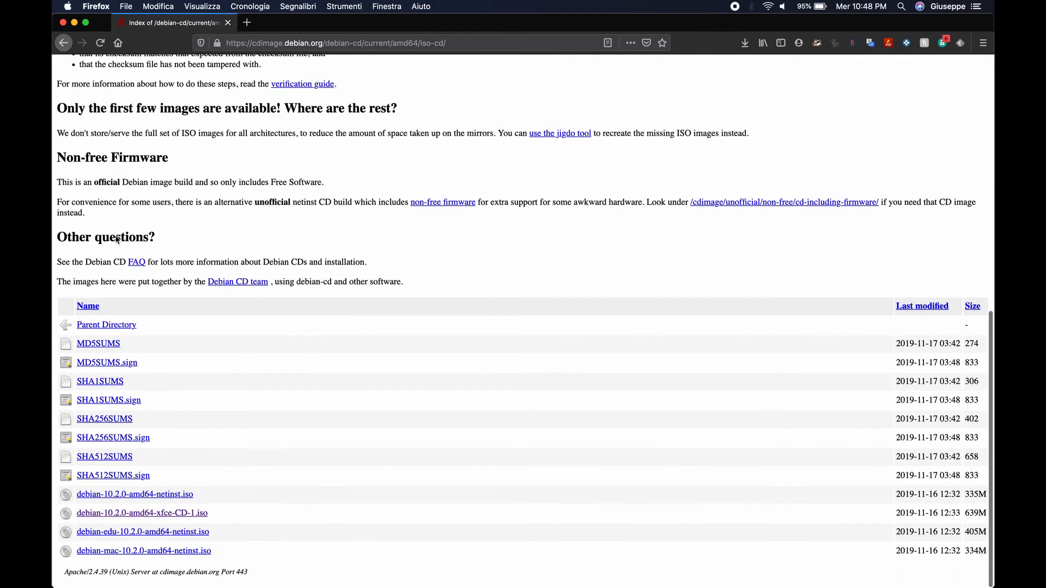
pyautogui.click(164, 520)
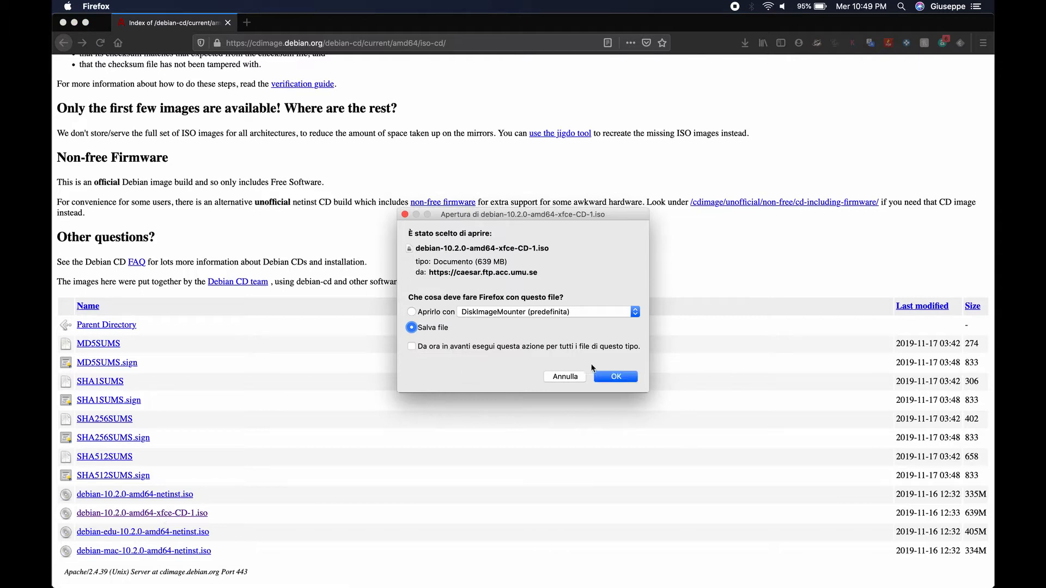
pyautogui.click(618, 380)
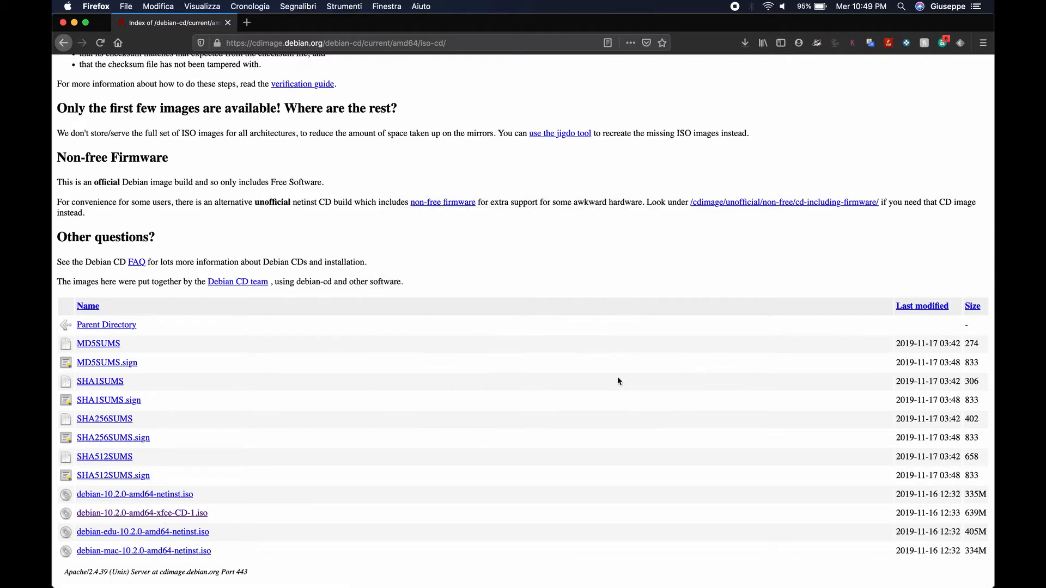
pyautogui.click(744, 44)
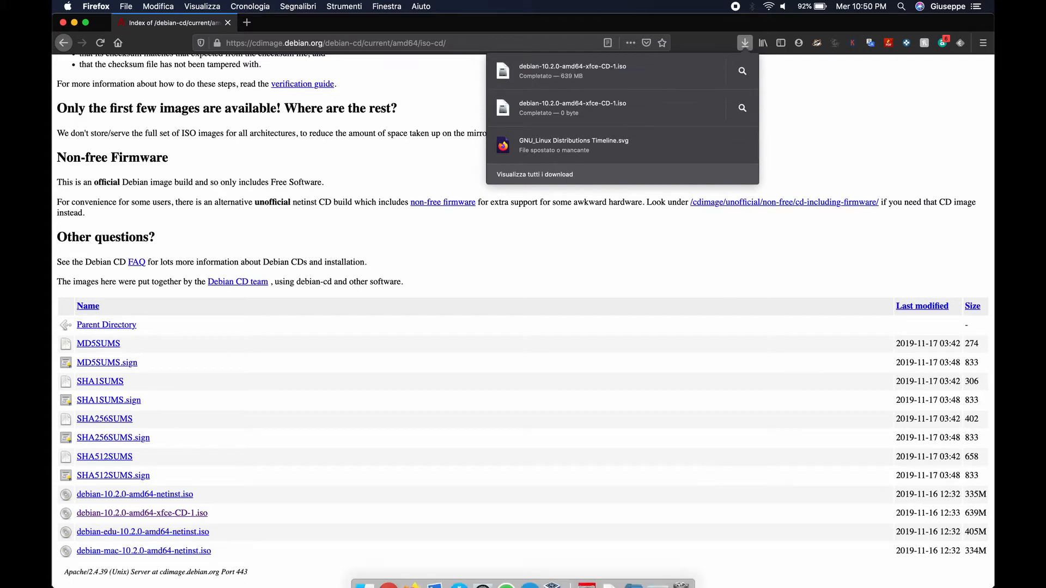
# - Confirm the xfce ISO is in the Download folder, then close Finder and Firefox
pyautogui.moveTo(636, 569)
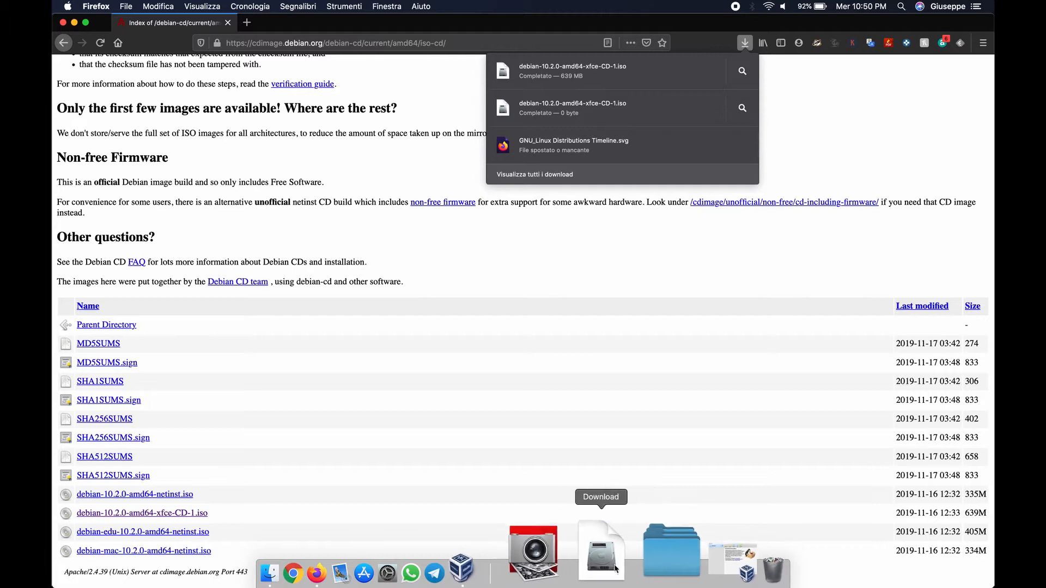
pyautogui.click(613, 545)
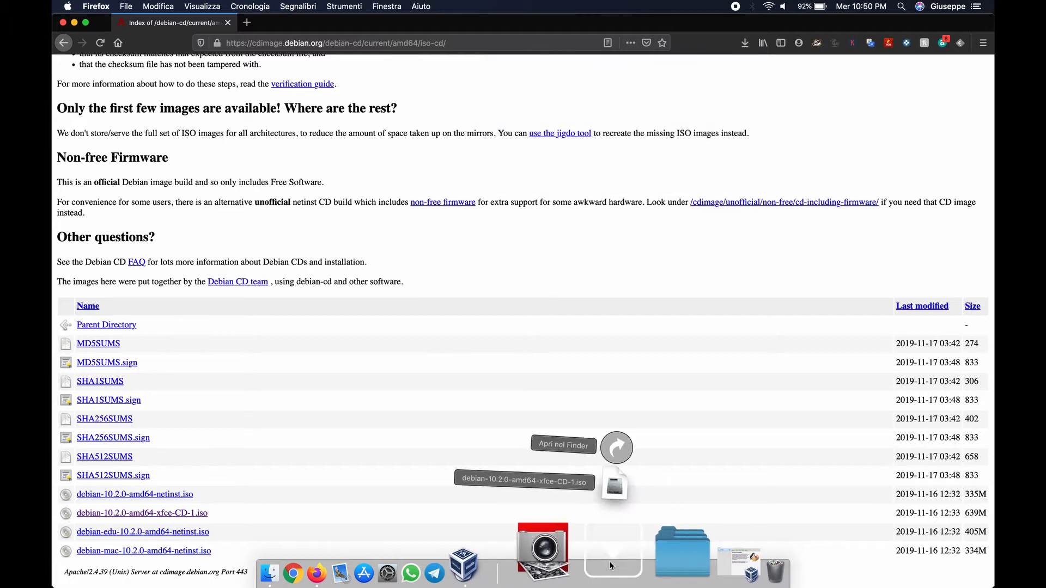
pyautogui.click(626, 440)
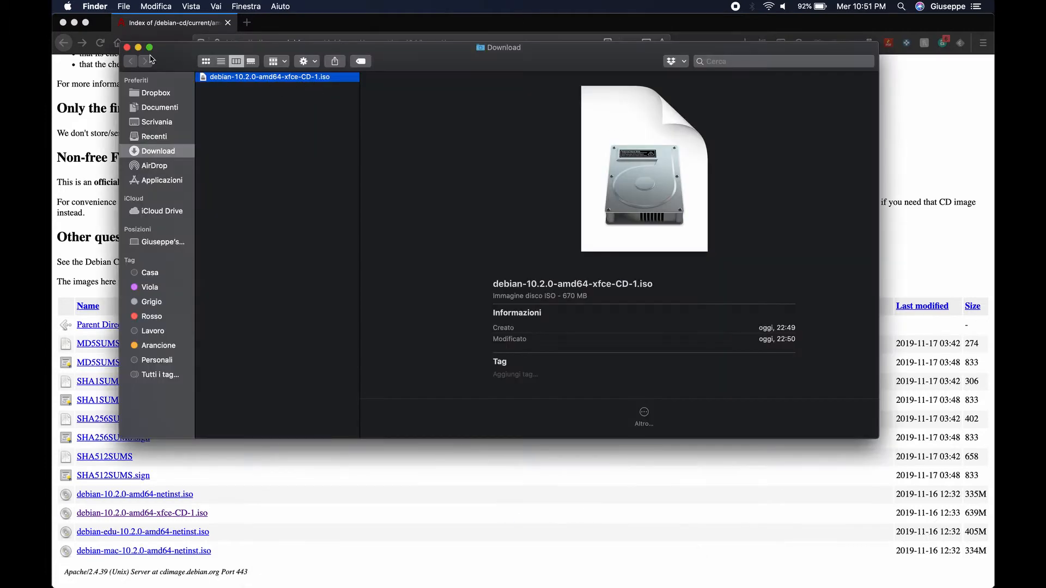
pyautogui.click(127, 48)
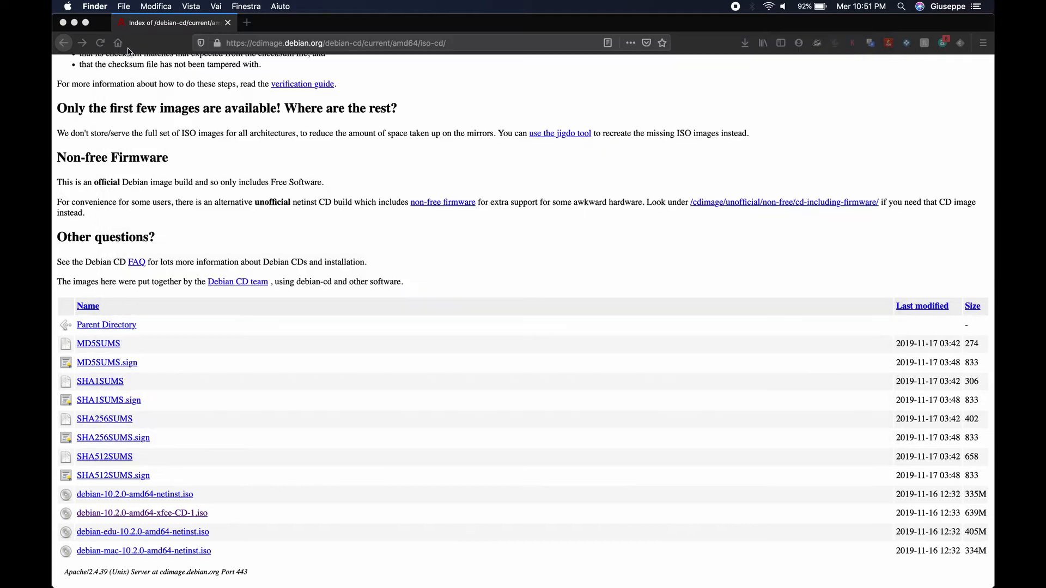
pyautogui.click(63, 23)
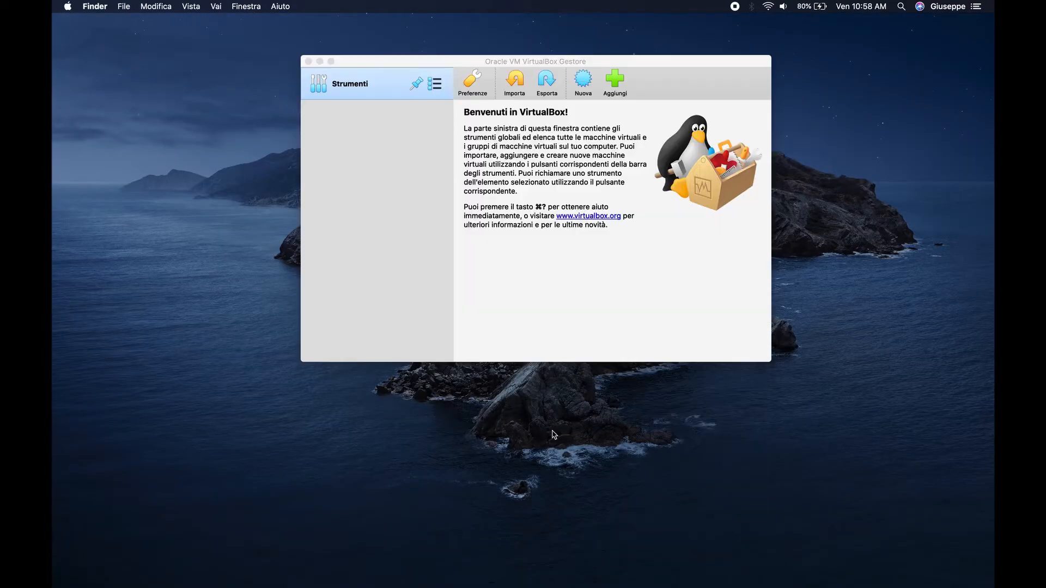
# - Start a new VM named Debian and raise its memory to 2048 MB
pyautogui.click(584, 80)
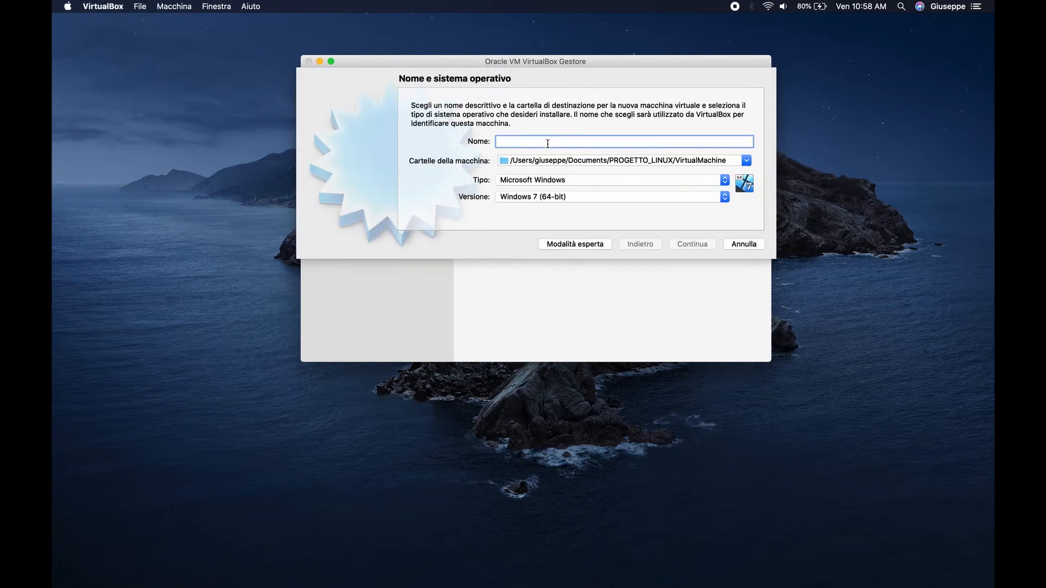
pyautogui.write('Debian')
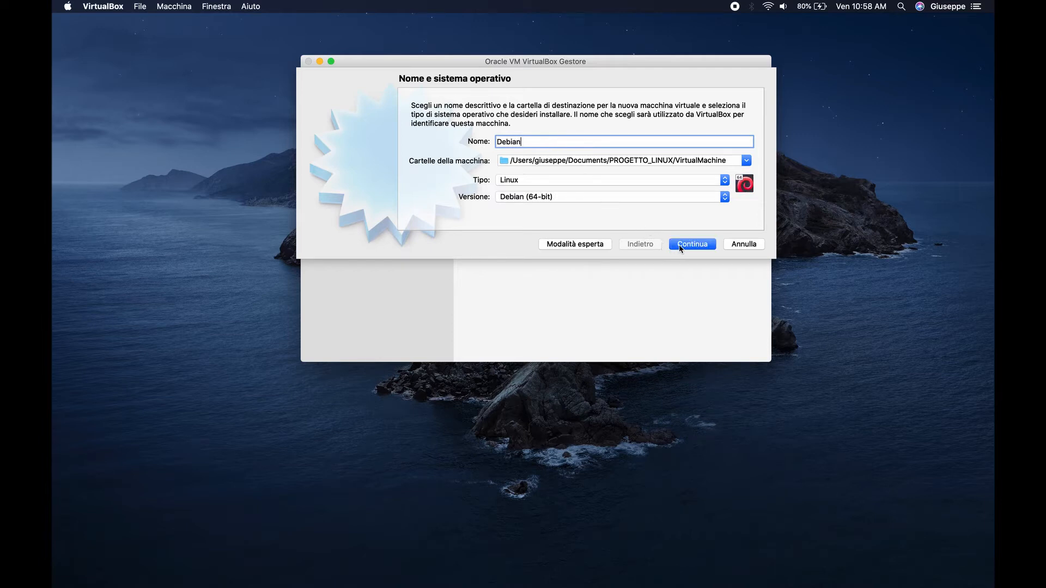
pyautogui.click(680, 245)
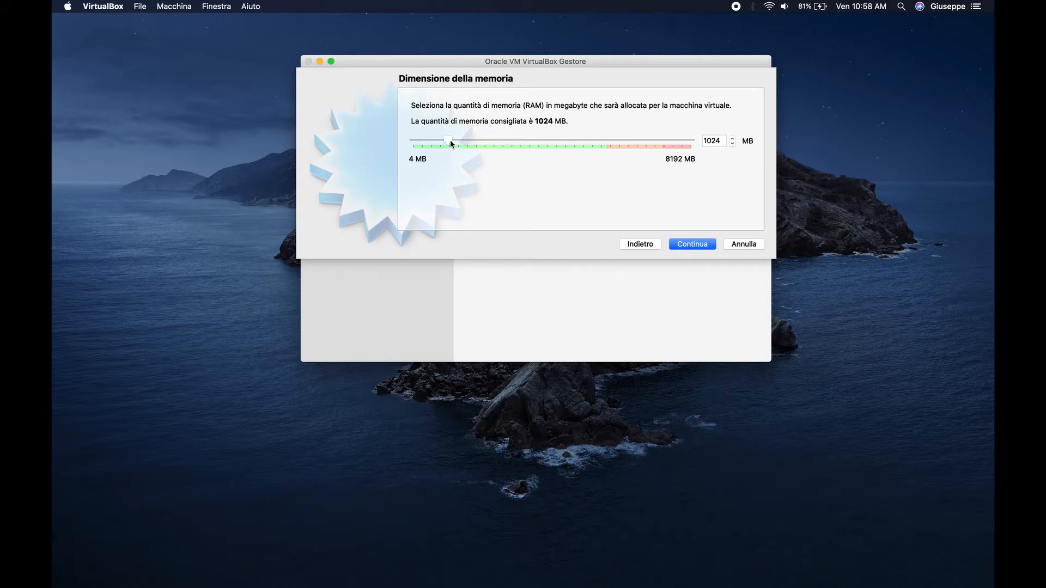
pyautogui.moveTo(454, 141); pyautogui.dragTo(486, 144)
pyautogui.click(689, 246)
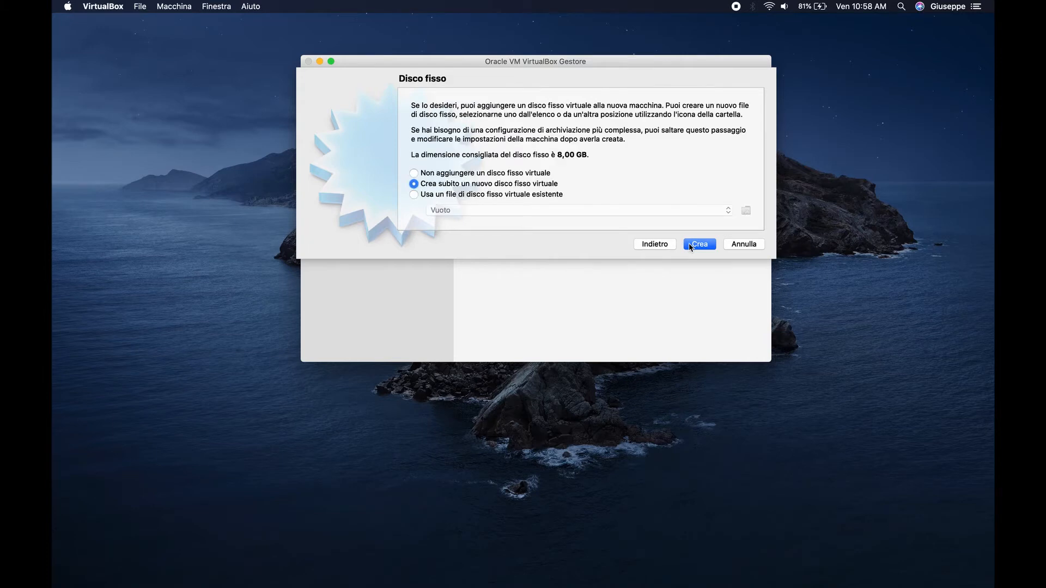
# - Give it a new dynamically allocated 10 GB VDI hard disk and create the machine
pyautogui.click(689, 244)
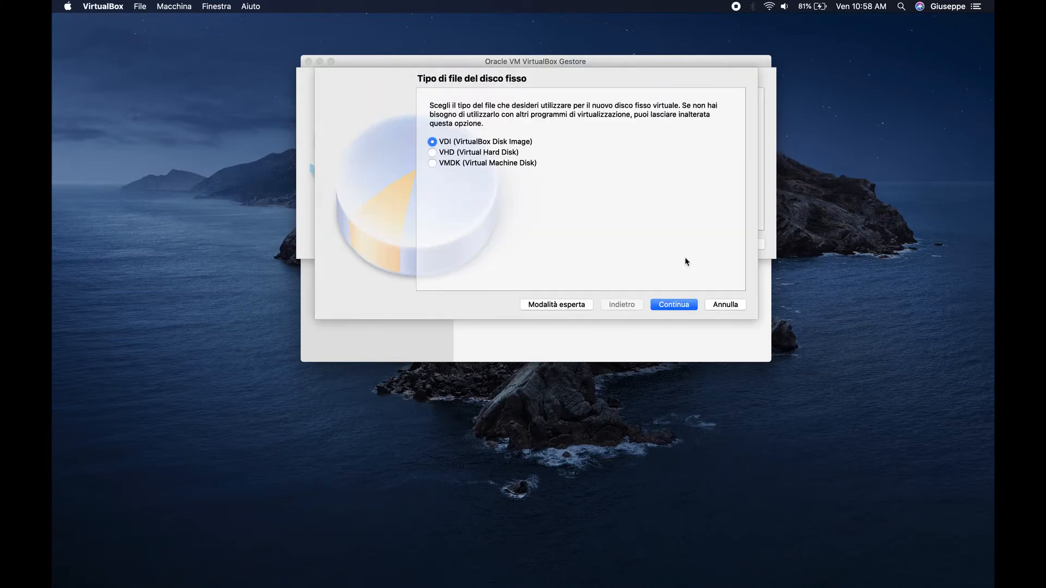
pyautogui.click(665, 307)
pyautogui.click(665, 306)
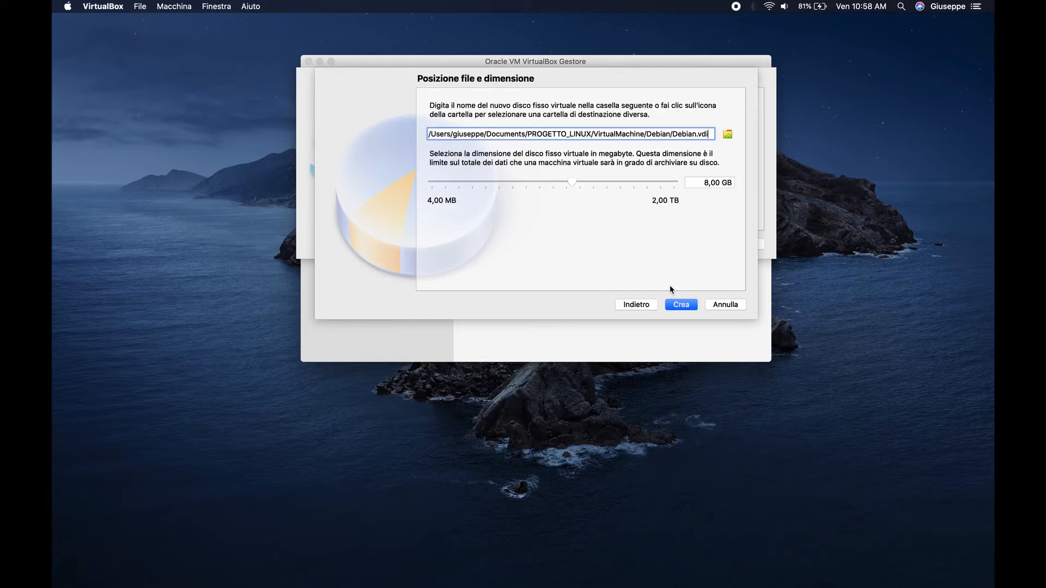
pyautogui.click(707, 182)
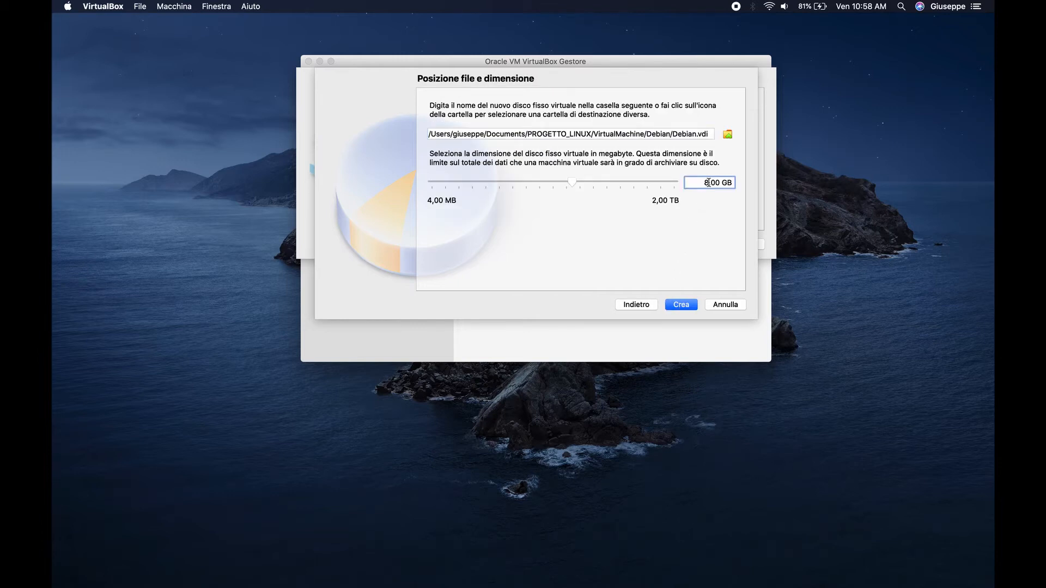
pyautogui.press('BackSpace')
pyautogui.write('10')
pyautogui.click(681, 305)
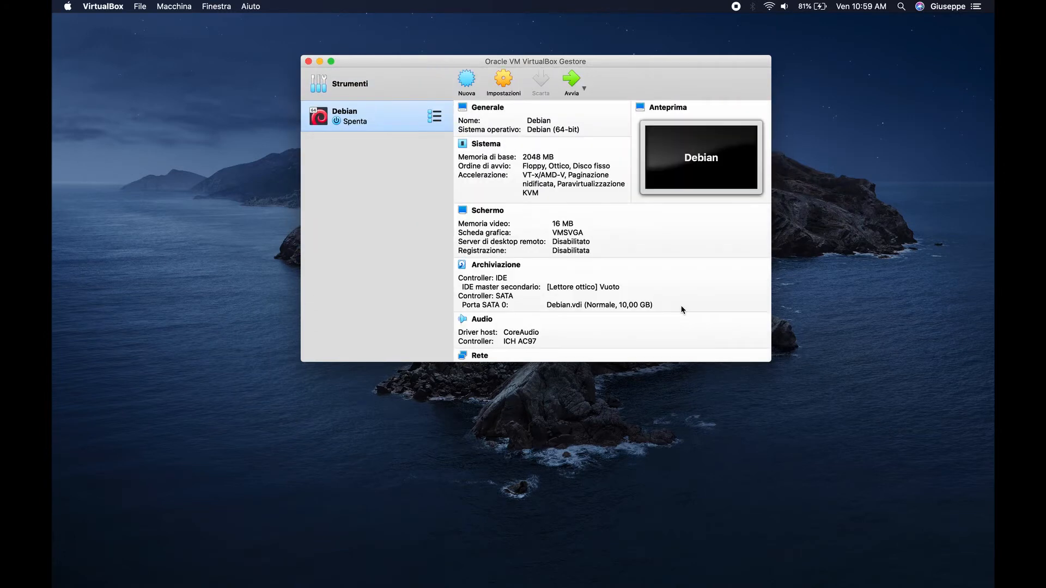
# - In the Debian VM's storage settings, browse for a disc image for the empty optical drive
pyautogui.click(504, 83)
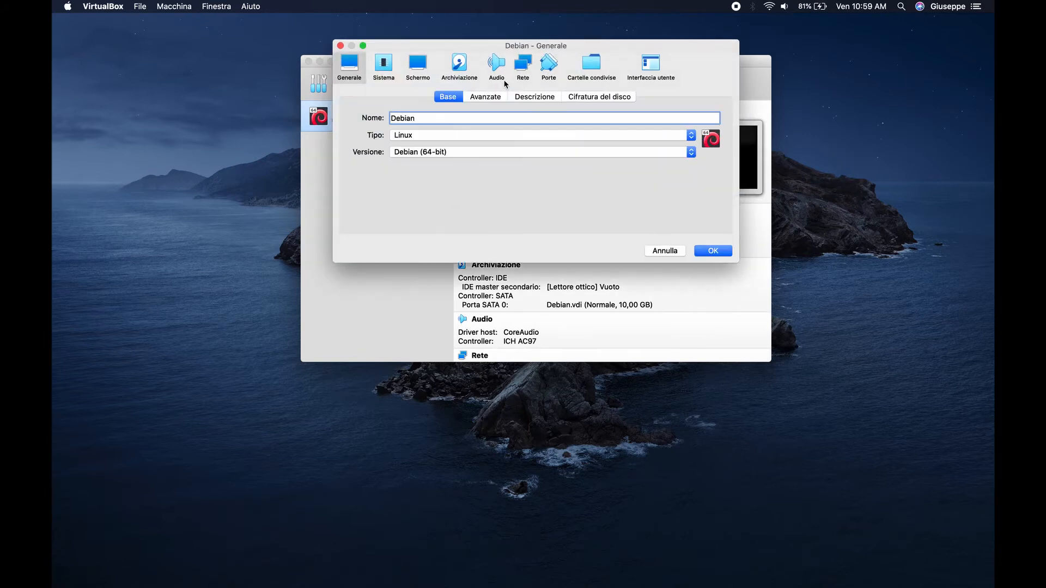
pyautogui.click(459, 66)
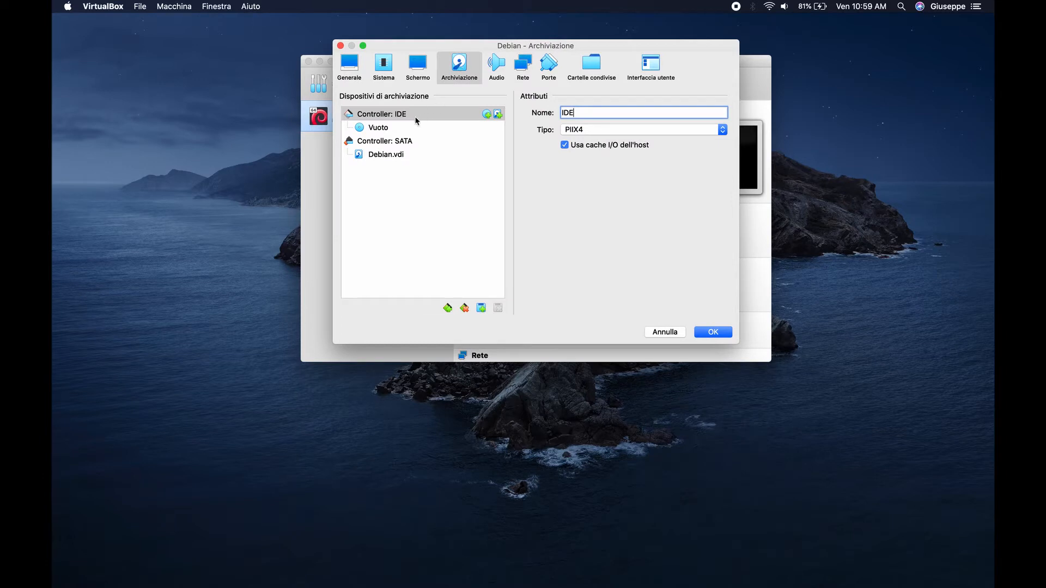
pyautogui.click(399, 130)
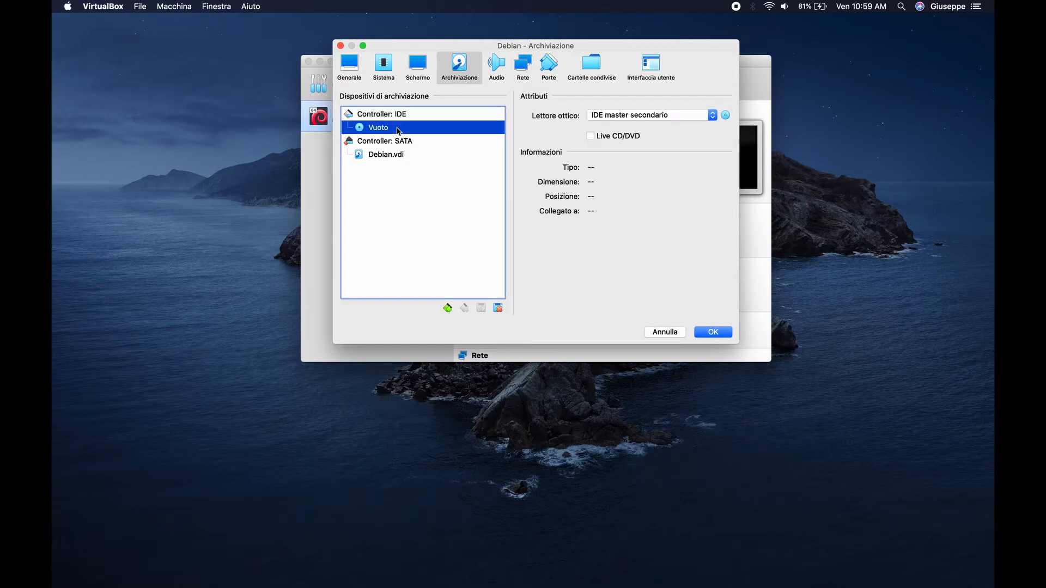
pyautogui.click(725, 115)
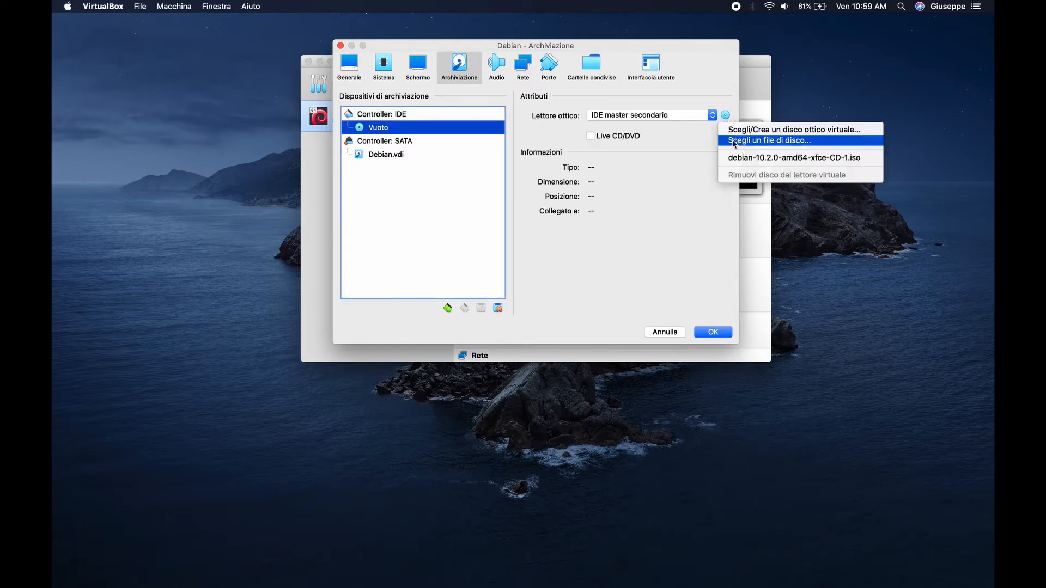
pyautogui.click(733, 141)
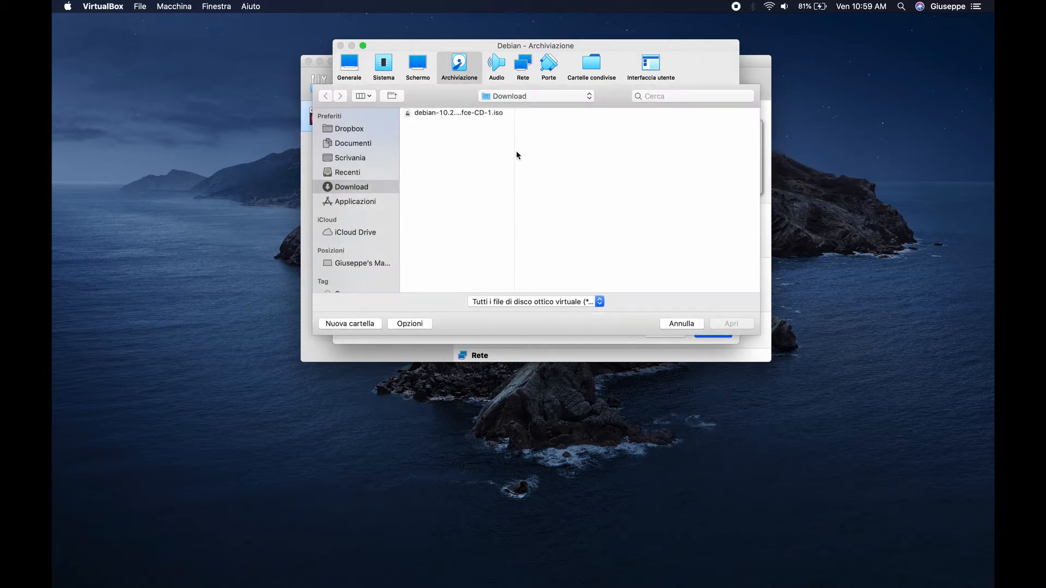
# - Load debian-10.2.0-amd64-xfce-CD-1.iso into the optical drive and save the settings
pyautogui.moveTo(515, 156); pyautogui.dragTo(568, 157)
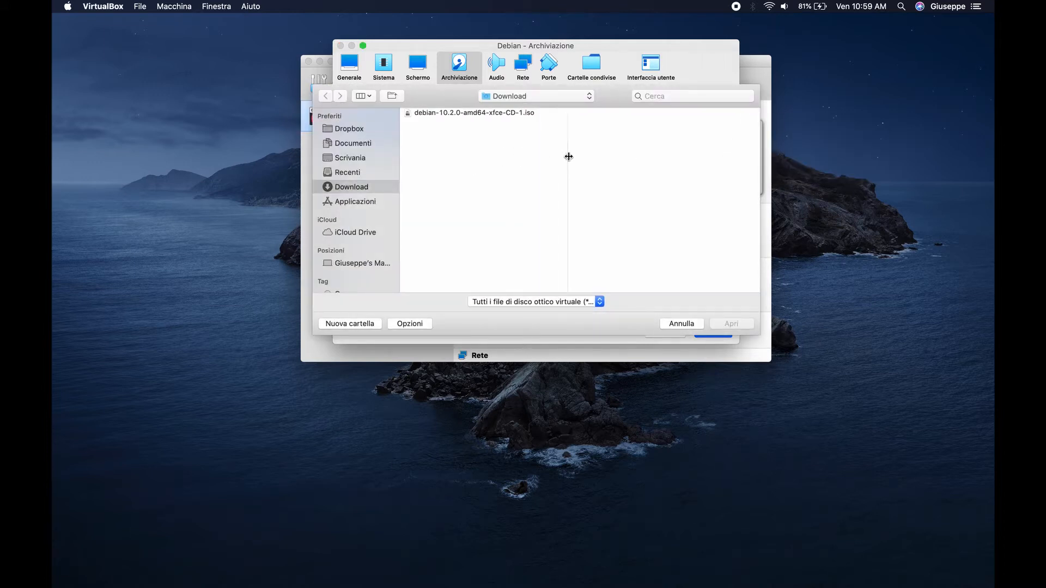
pyautogui.click(484, 114)
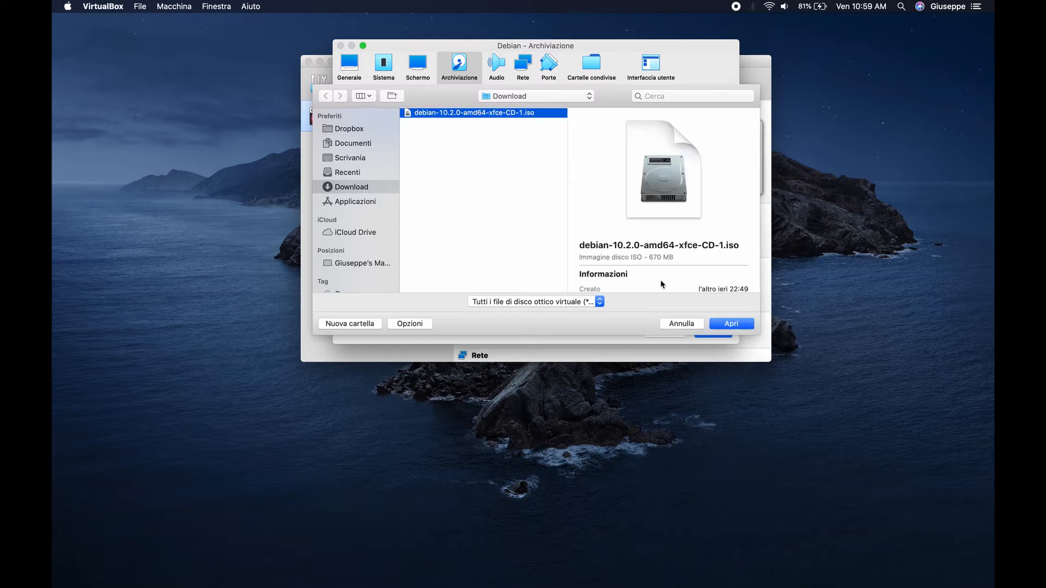
pyautogui.click(738, 325)
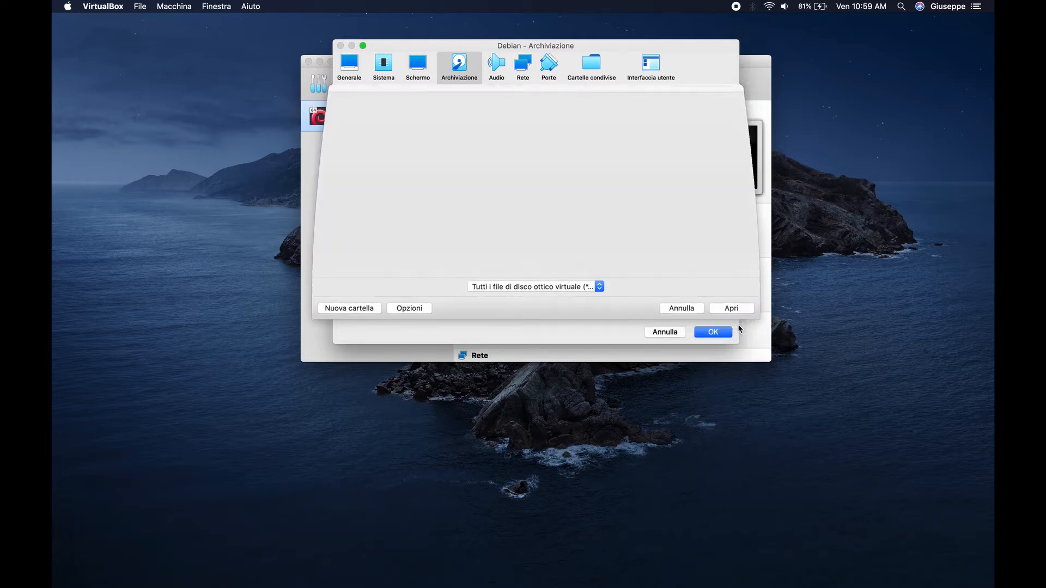
pyautogui.click(718, 332)
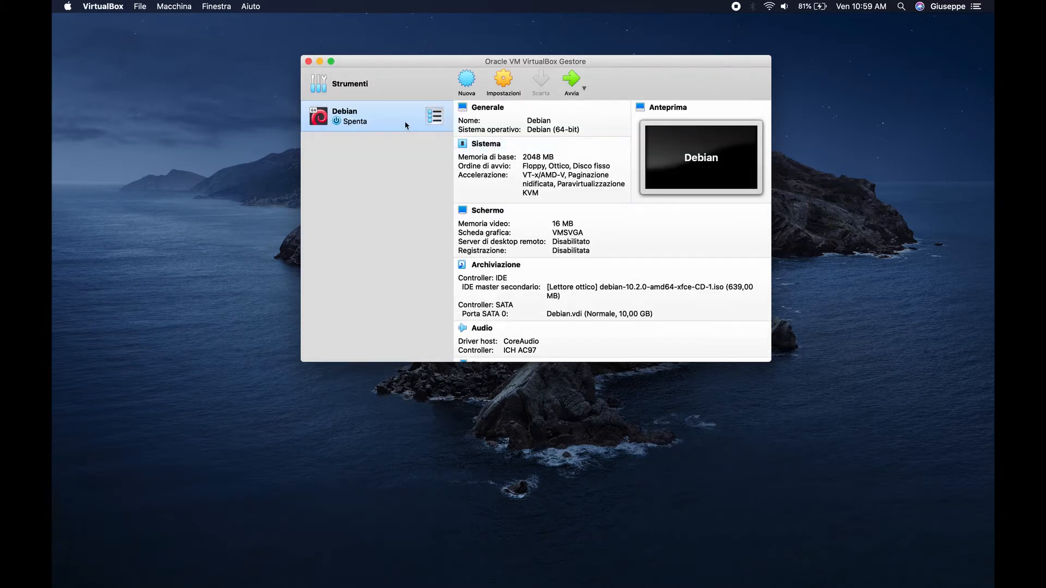
# - Start the Debian VM with debian-10.2.0-amd64-xfce-CD-1.iso as its start-up disk
pyautogui.doubleClick(369, 121)
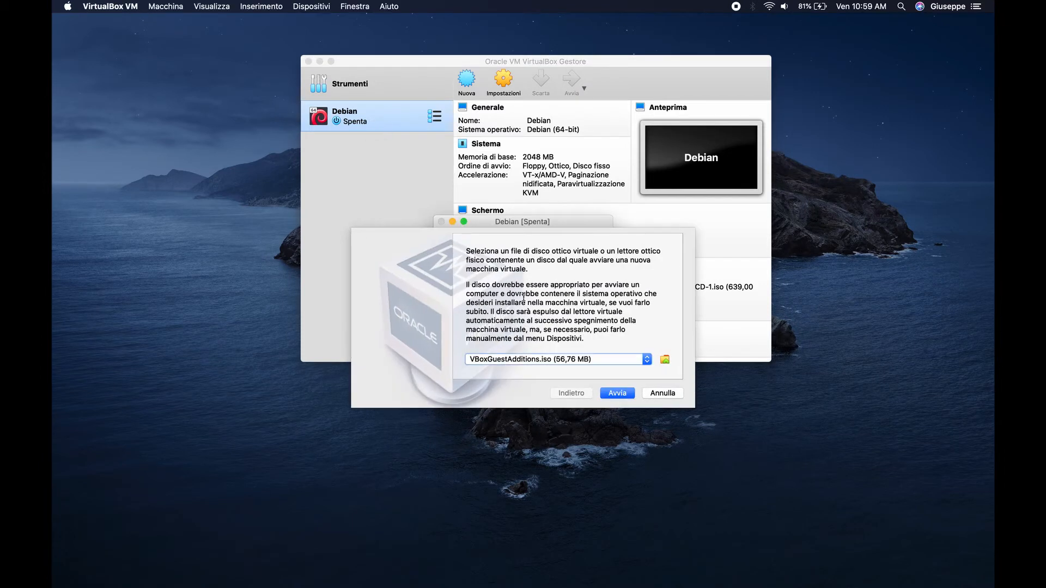
pyautogui.click(646, 361)
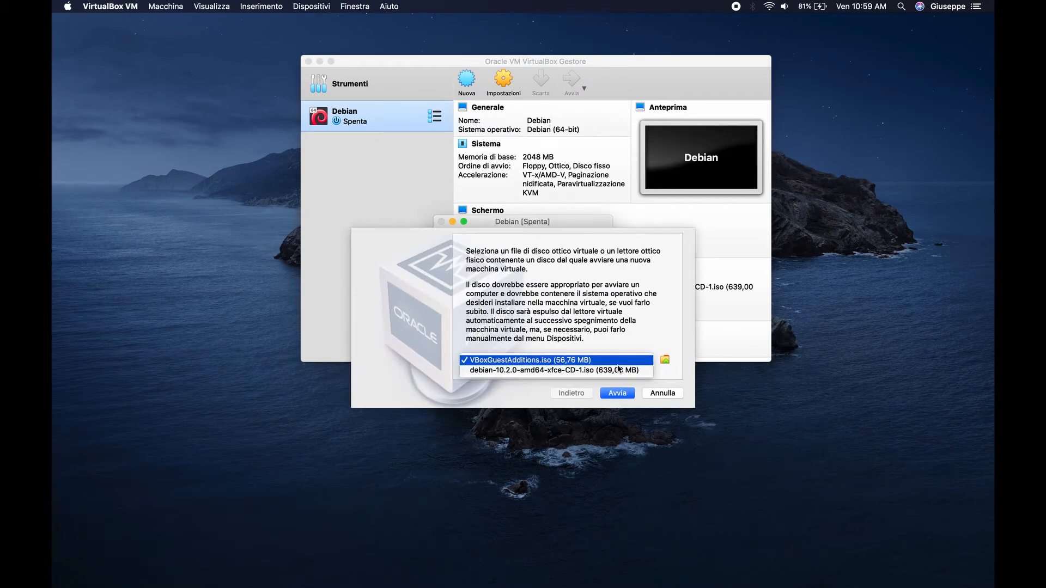
pyautogui.click(593, 372)
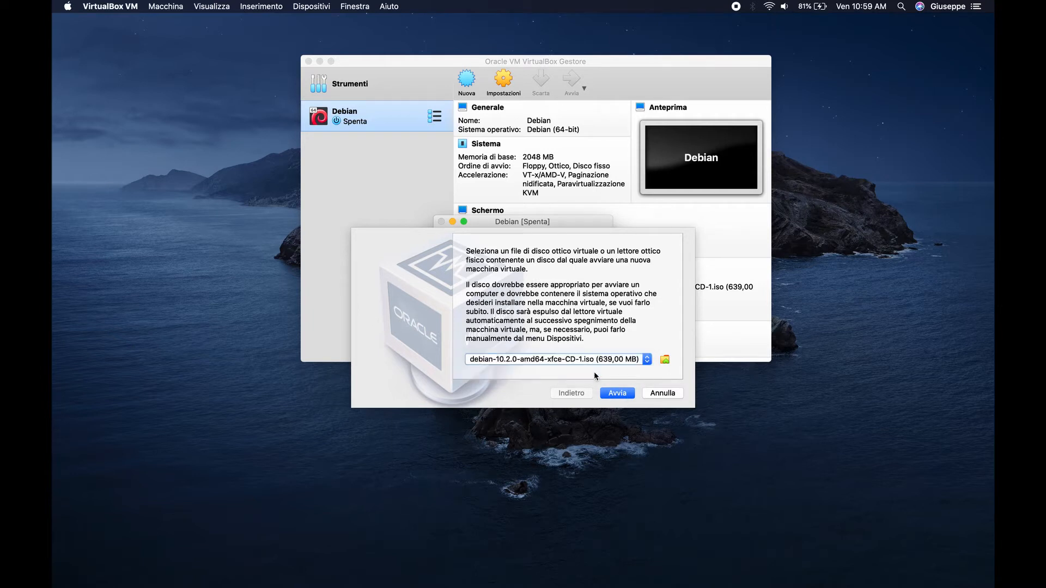
pyautogui.click(618, 394)
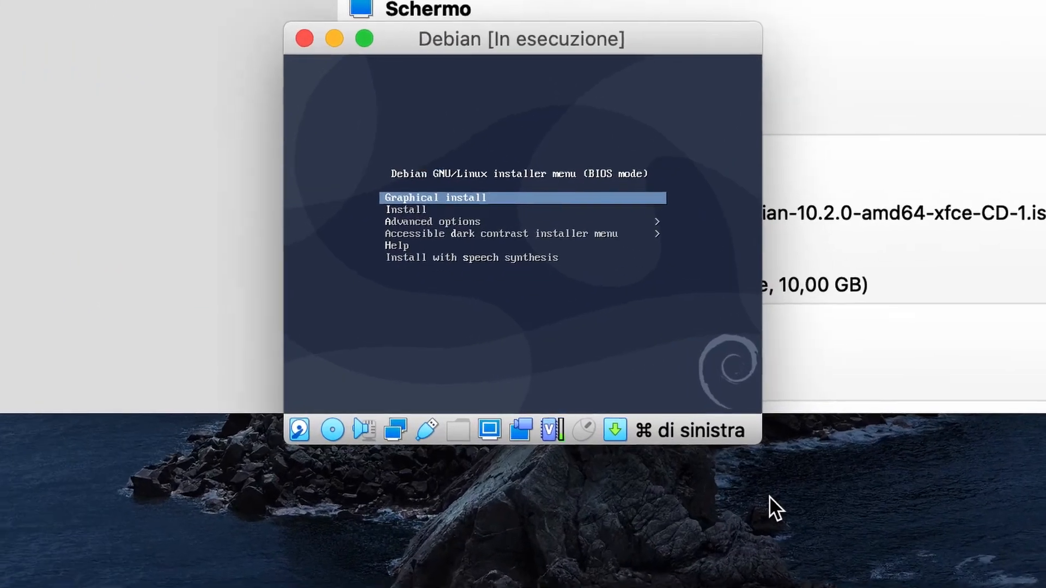
# - Launch Graphical install, choose Italian, and accept Italia location and the Italian keyboard
pyautogui.press('Return')
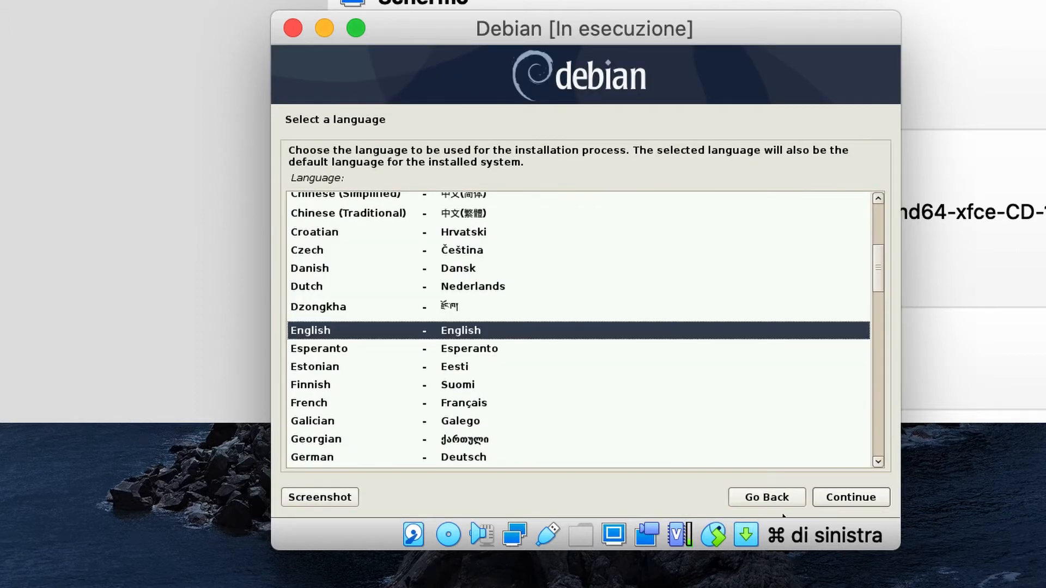
pyautogui.scroll(-3, 465, 362)
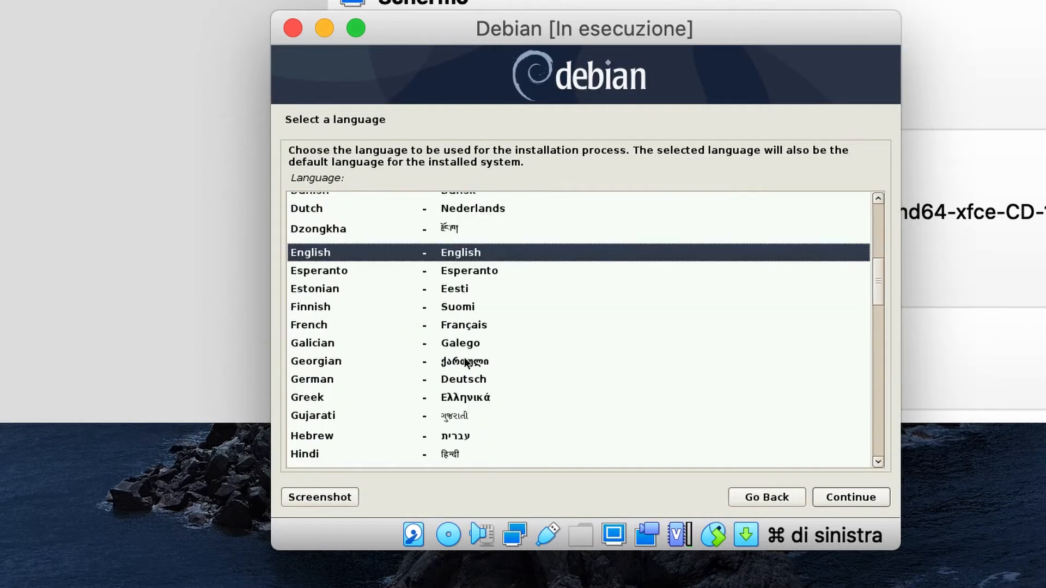
pyautogui.scroll(-3, 466, 362)
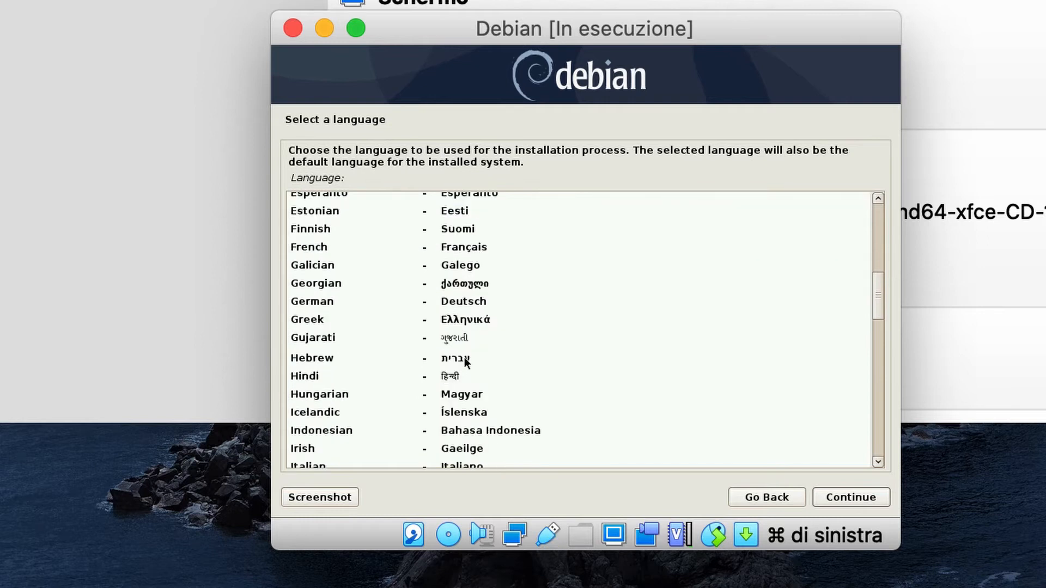
pyautogui.scroll(-2, 465, 362)
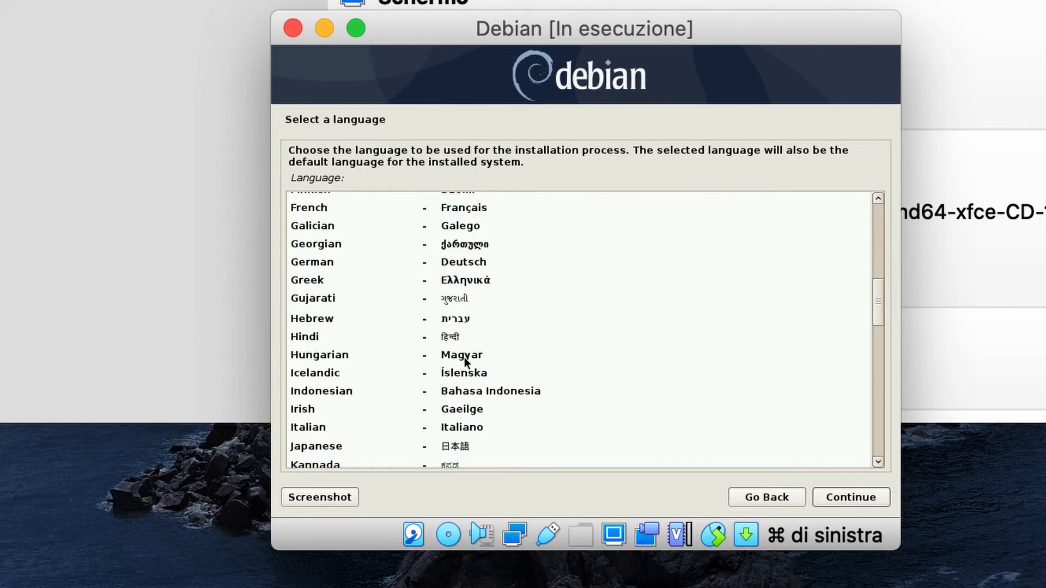
pyautogui.click(309, 427)
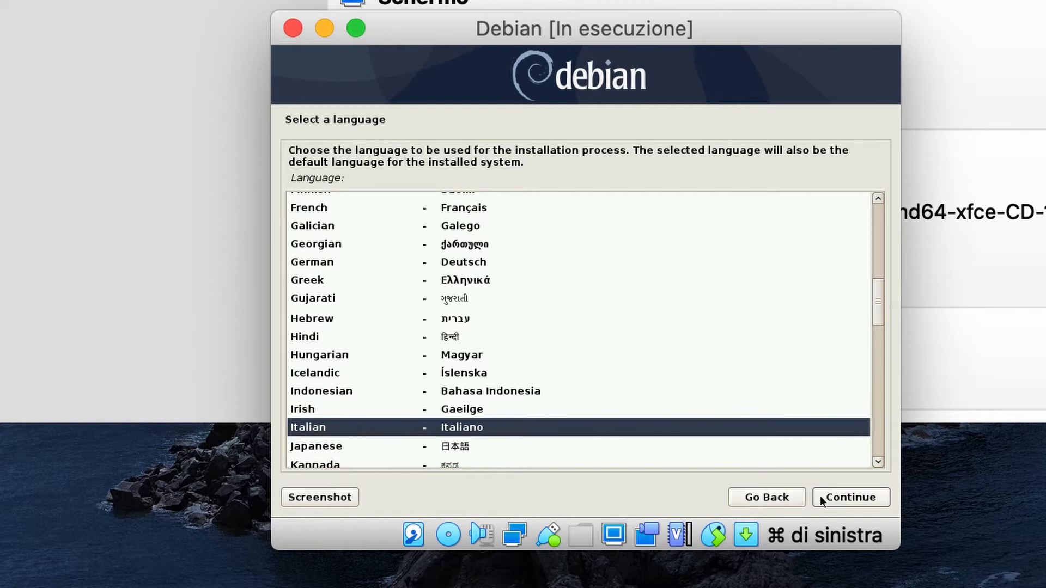
pyautogui.click(846, 498)
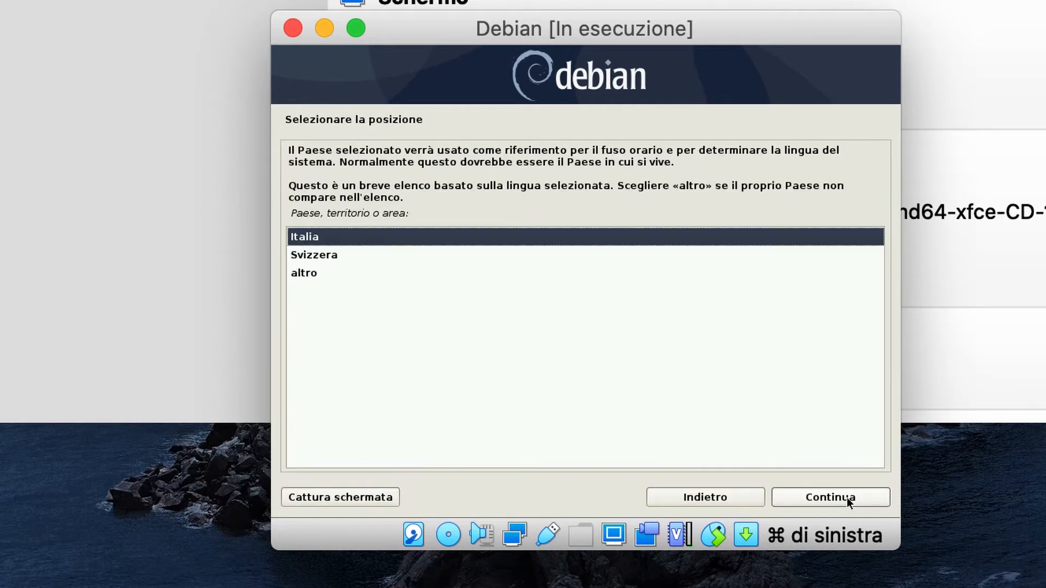
pyautogui.click(846, 498)
pyautogui.click(846, 498)
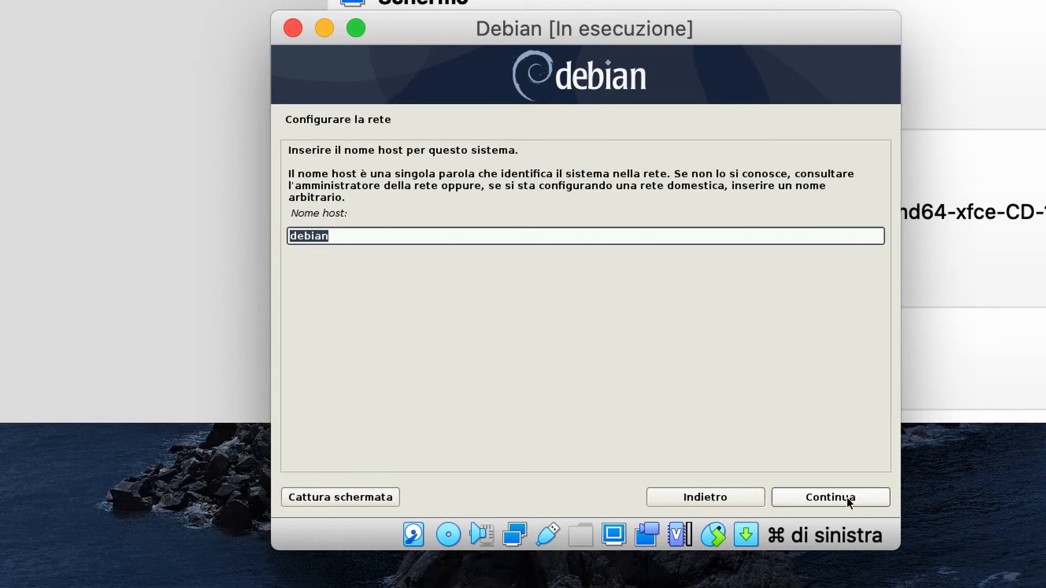
# - Keep hostname debian with an empty domain, and set and confirm the root password
pyautogui.click(815, 503)
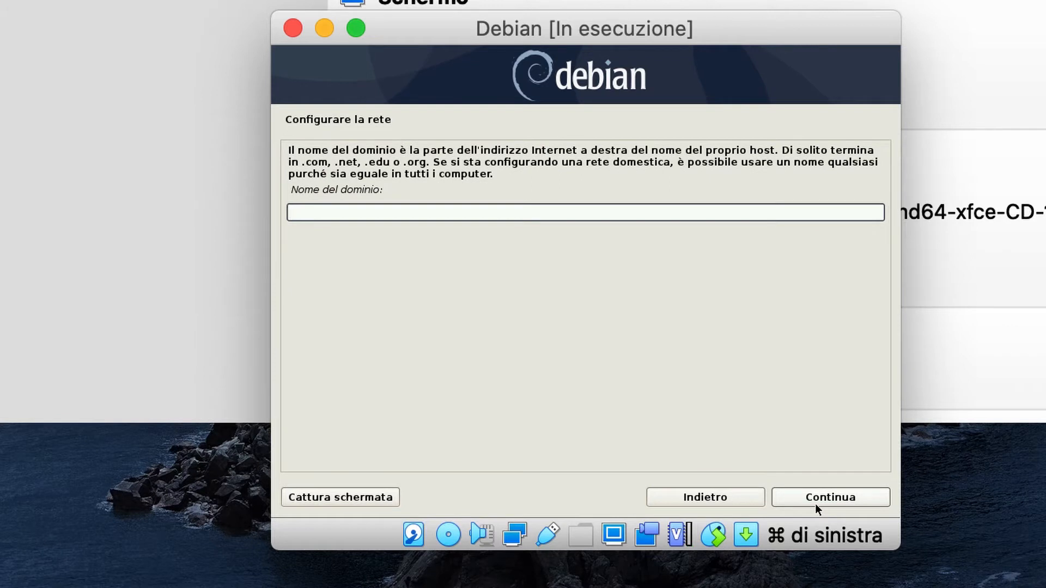
pyautogui.click(814, 503)
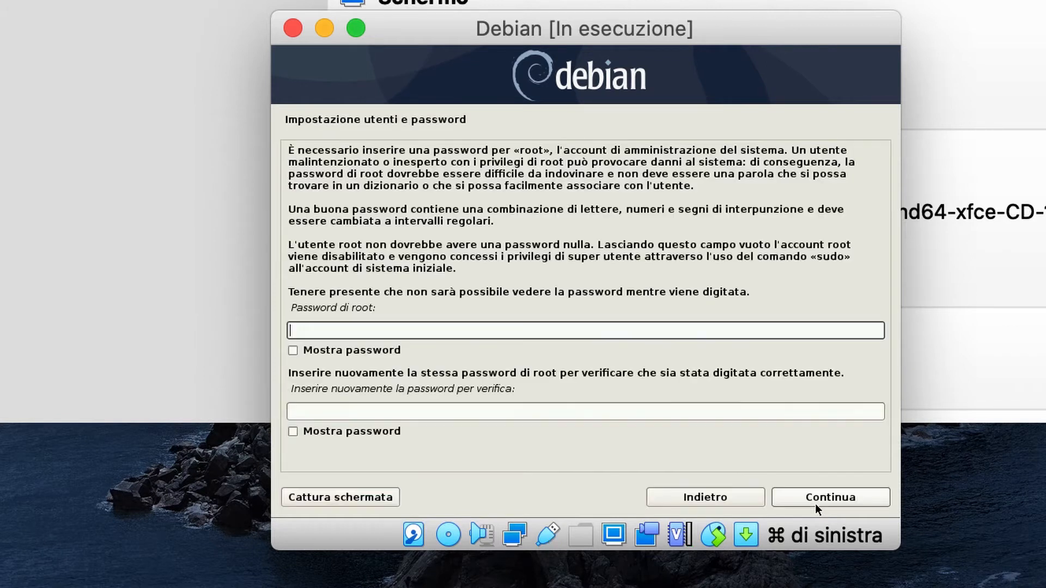
pyautogui.write('rootroot')
pyautogui.press('Tab')
pyautogui.write('rootro')
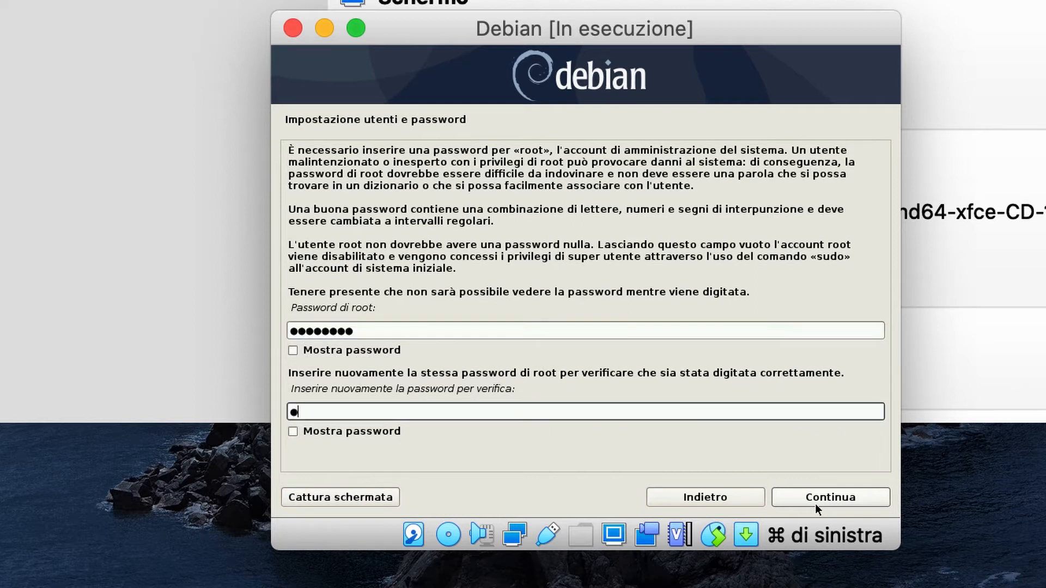
pyautogui.write('ot')
pyautogui.click(815, 503)
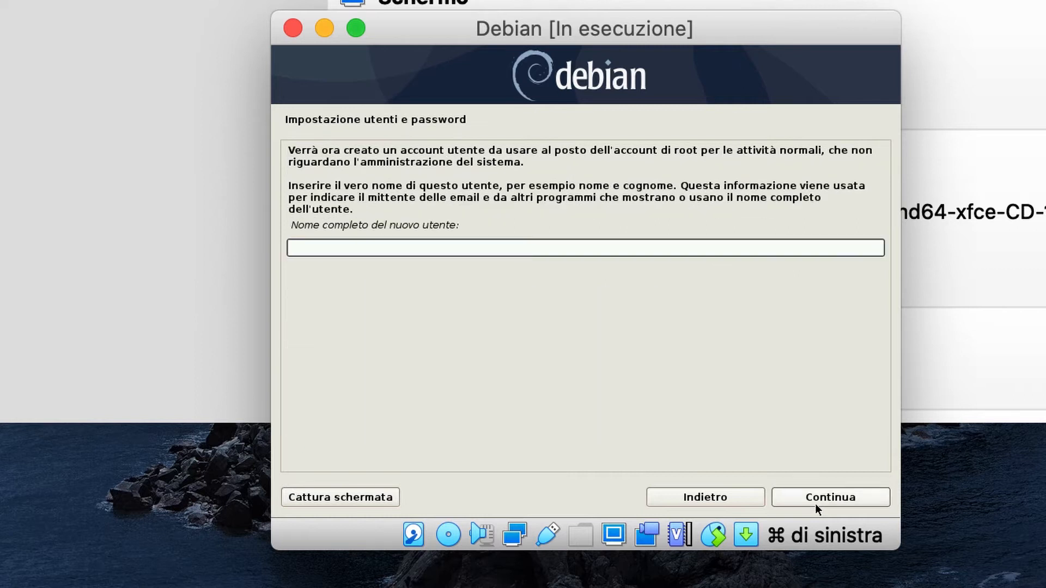
# - Create a regular user with its full name, the suggested username, and a password
pyautogui.write('spino')
pyautogui.click(815, 503)
pyautogui.click(815, 503)
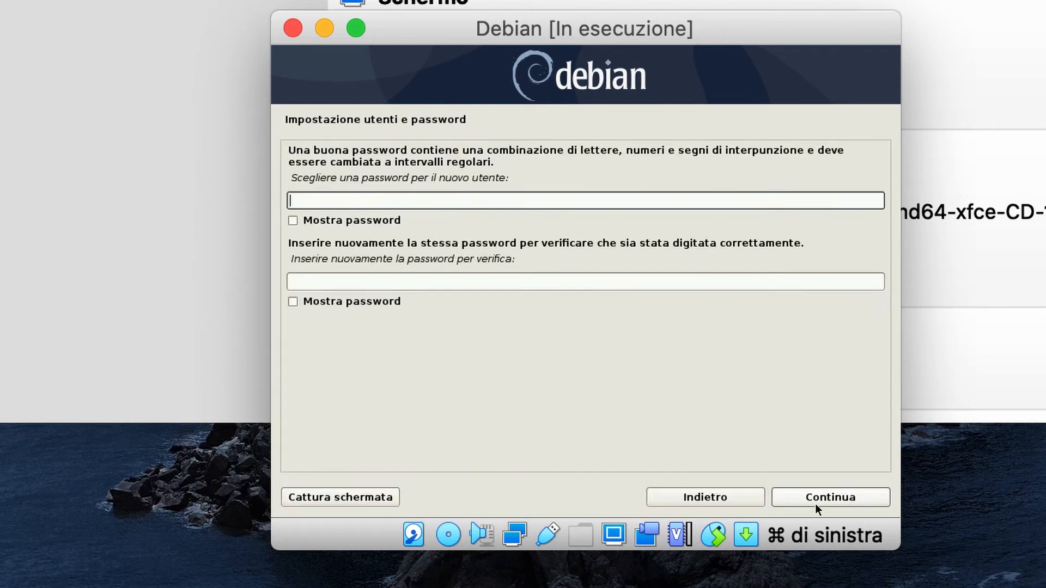
pyautogui.write('••••••••')
pyautogui.press('Tab')
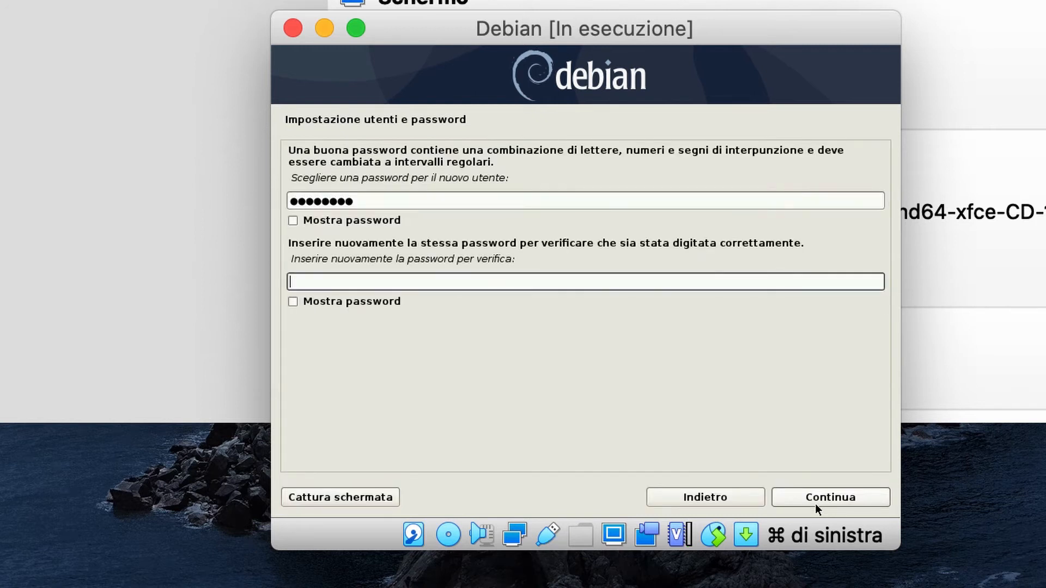
pyautogui.write('••••••••')
pyautogui.click(815, 504)
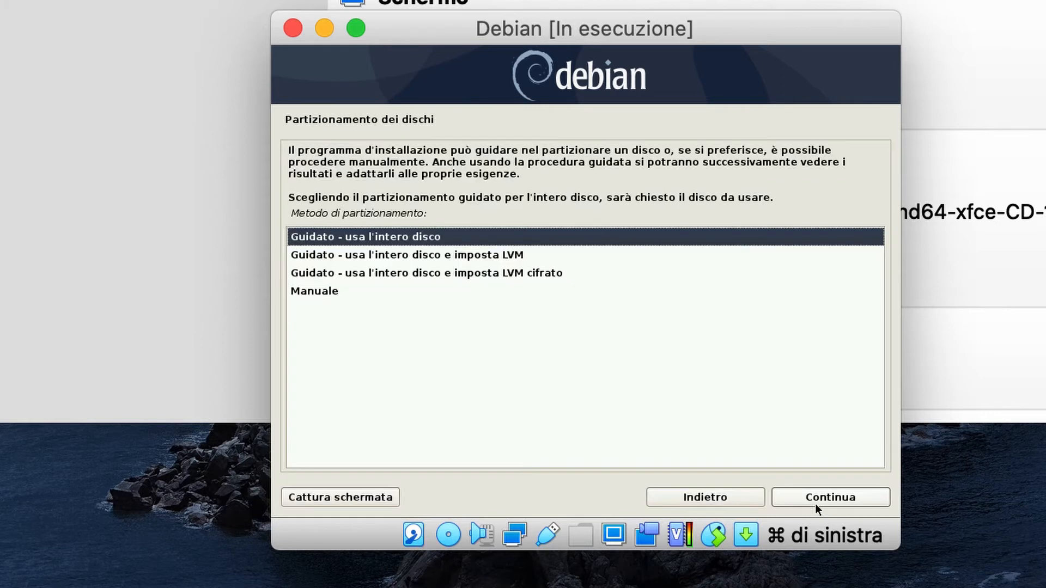
# - Use guided partitioning on the whole 10.7 GB disk, one partition for all files, and write changes
pyautogui.click(815, 503)
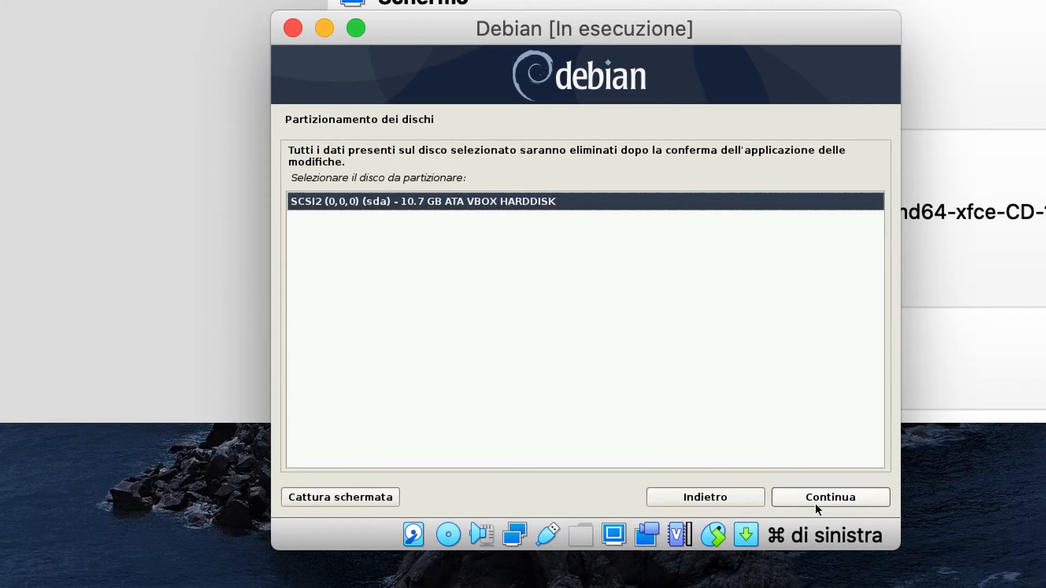
pyautogui.click(815, 503)
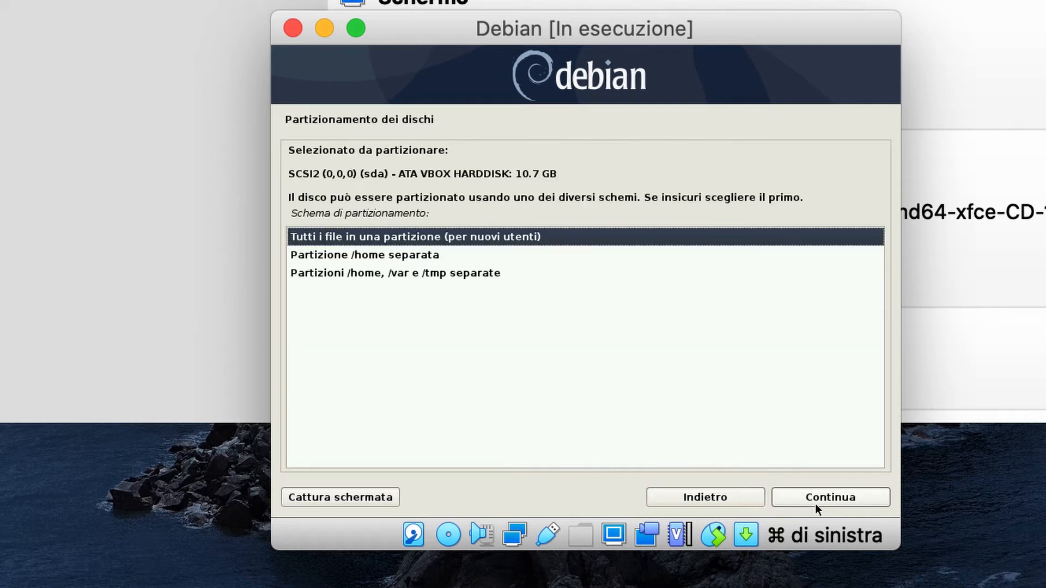
pyautogui.click(815, 503)
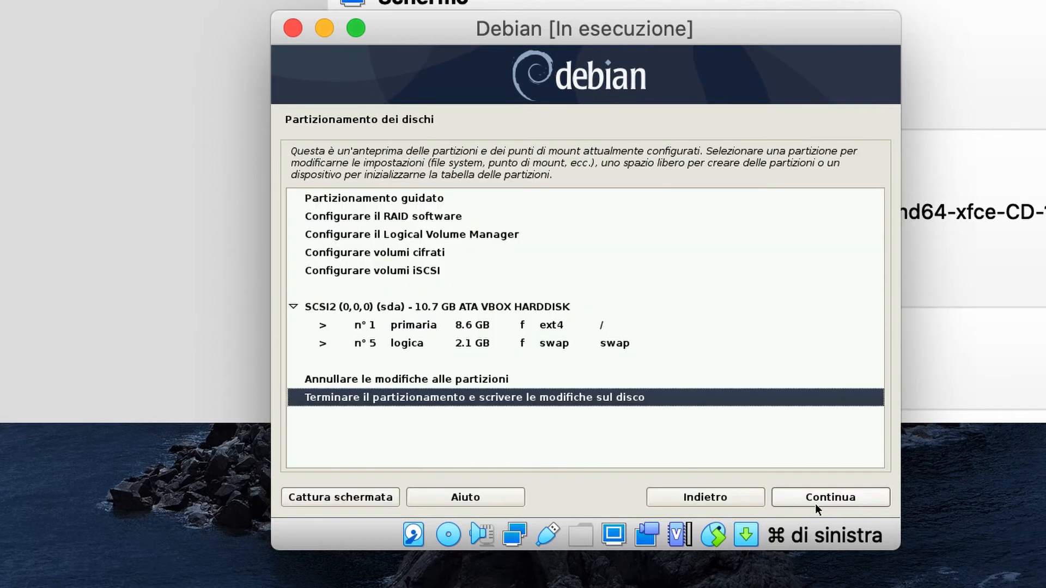
pyautogui.click(815, 504)
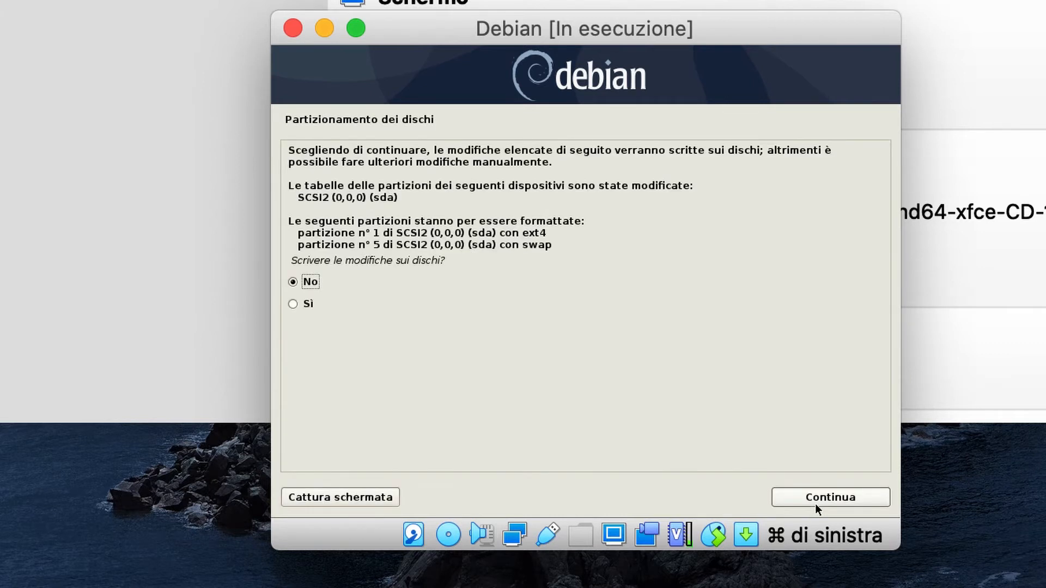
pyautogui.click(338, 307)
pyautogui.click(823, 498)
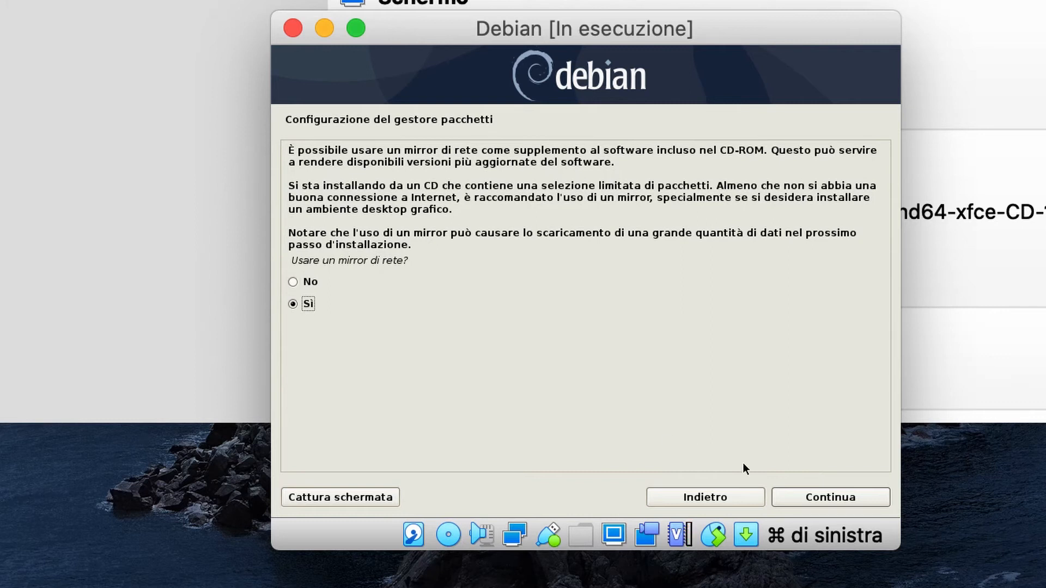
# - Use the Italia deb.debian.org mirror with no proxy and decline the popularity-contest survey
pyautogui.click(824, 499)
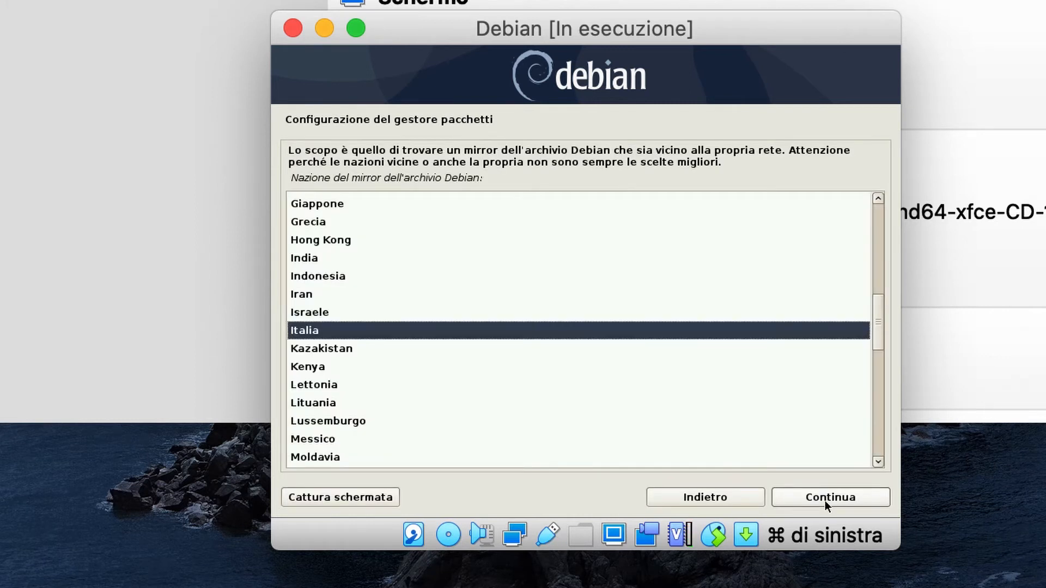
pyautogui.click(825, 501)
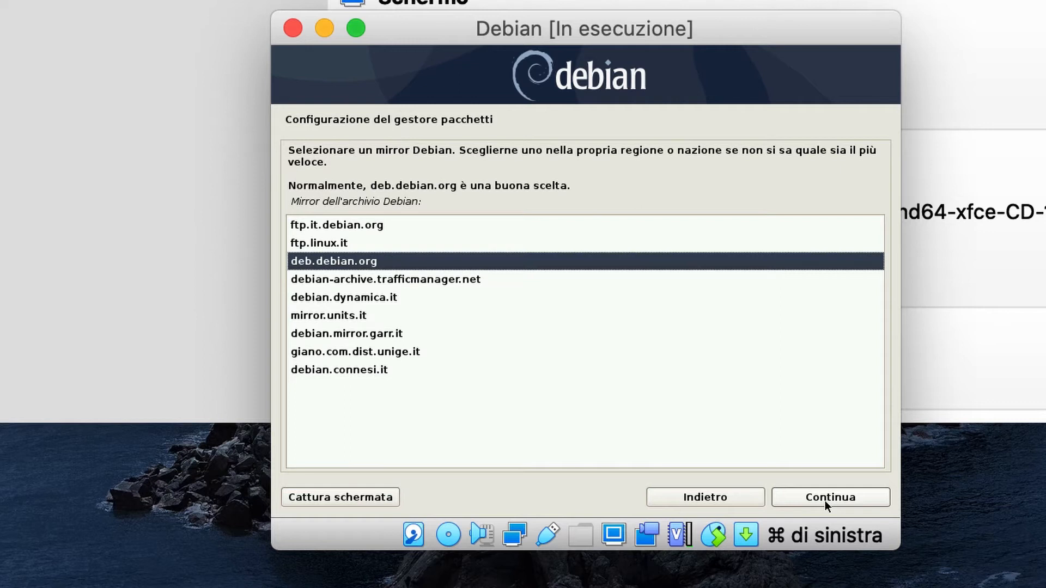
pyautogui.click(824, 502)
pyautogui.click(824, 501)
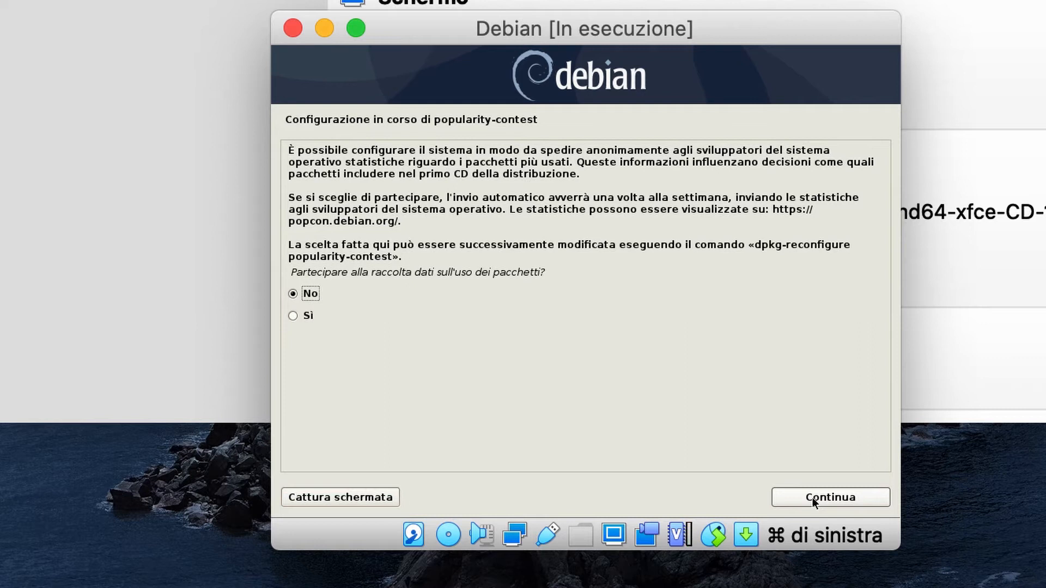
pyautogui.click(815, 496)
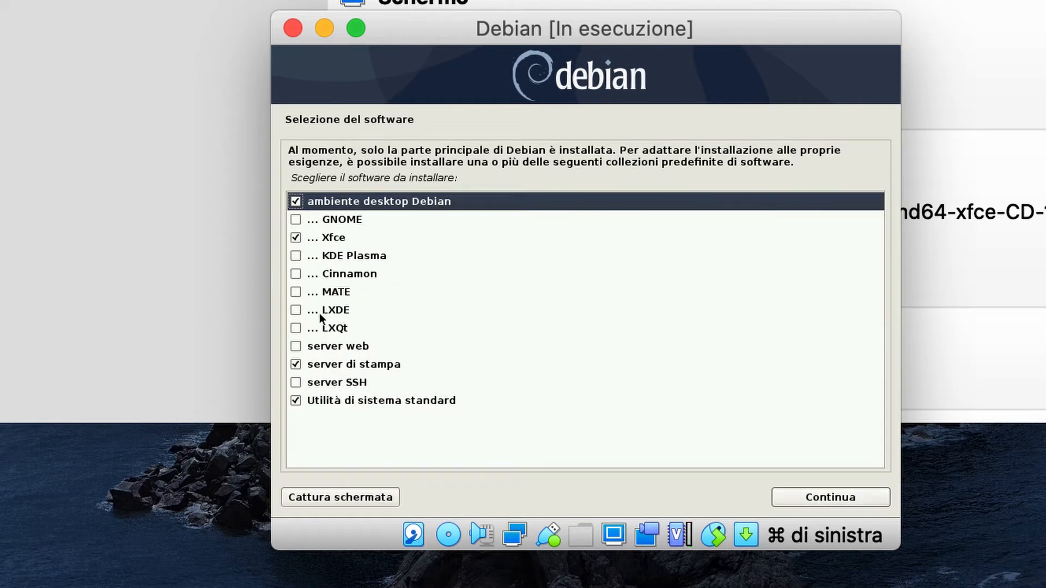
# - Select LXDE instead of Xfce as the desktop and run the software installation to completion
pyautogui.click(296, 310)
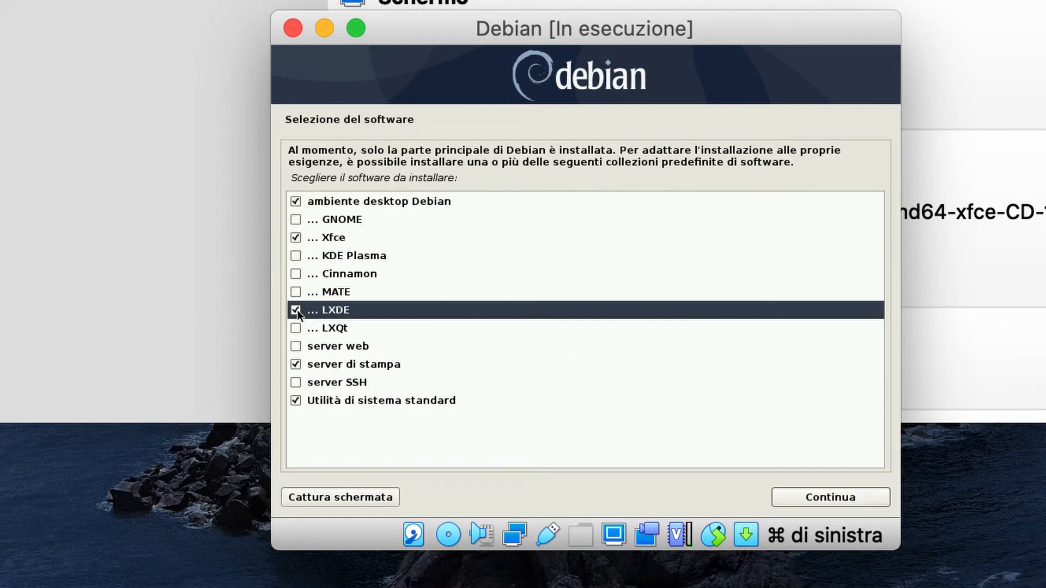
pyautogui.click(294, 236)
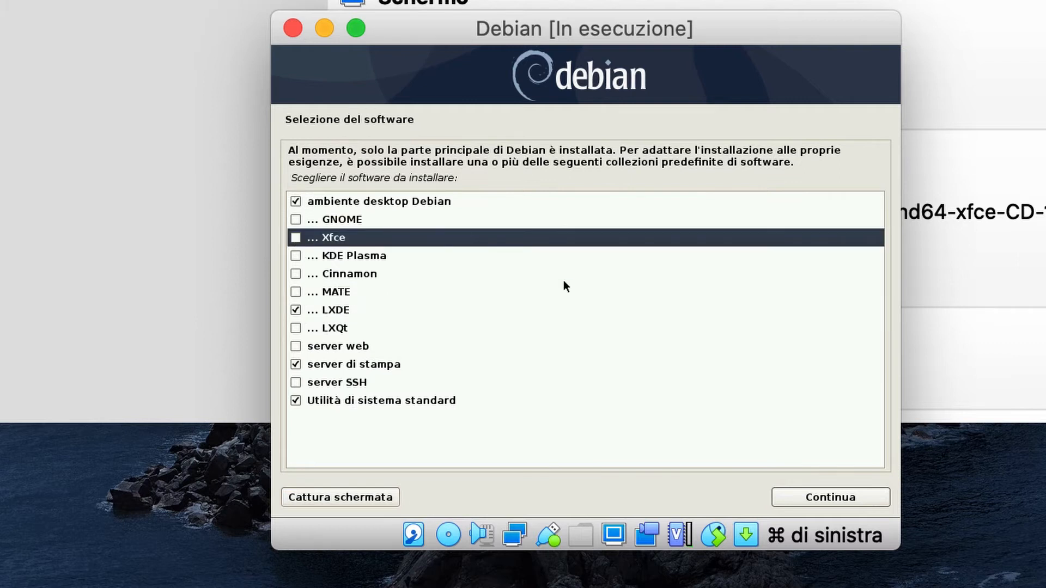
pyautogui.click(799, 497)
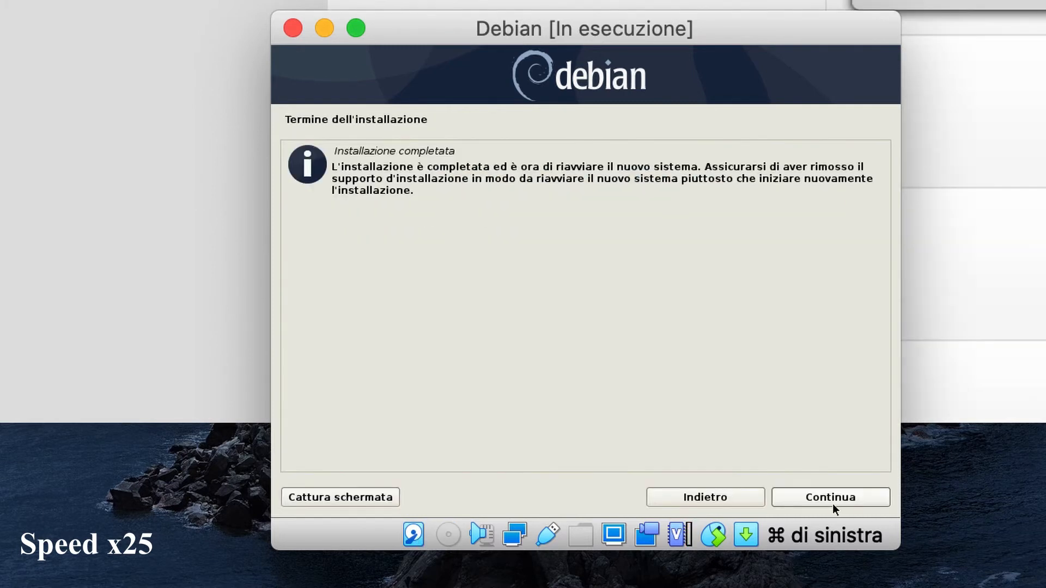
# - Install GRUB into the master boot record on /dev/sda and restart to the GRUB menu
pyautogui.click(832, 498)
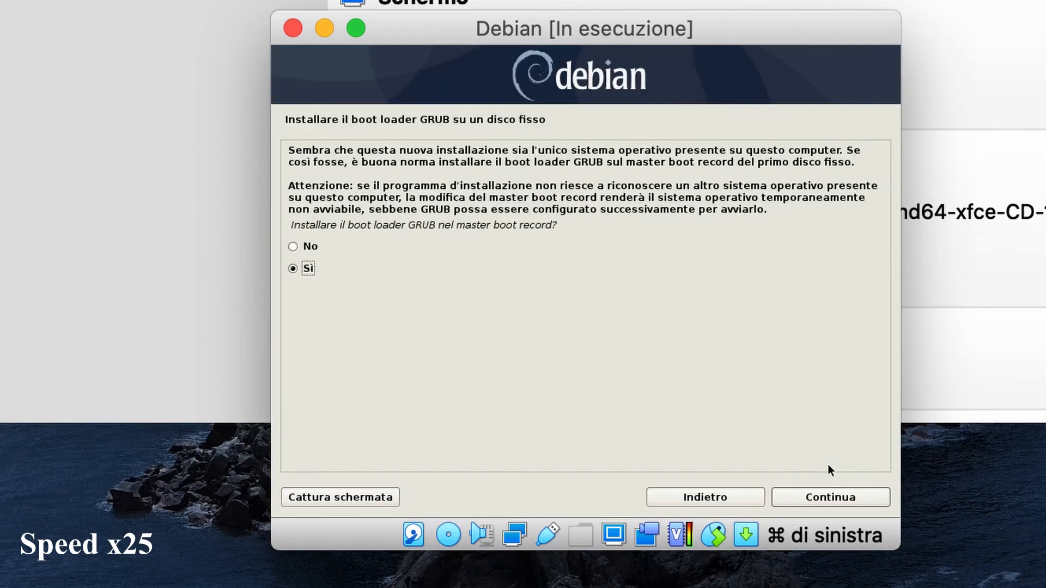
pyautogui.click(802, 497)
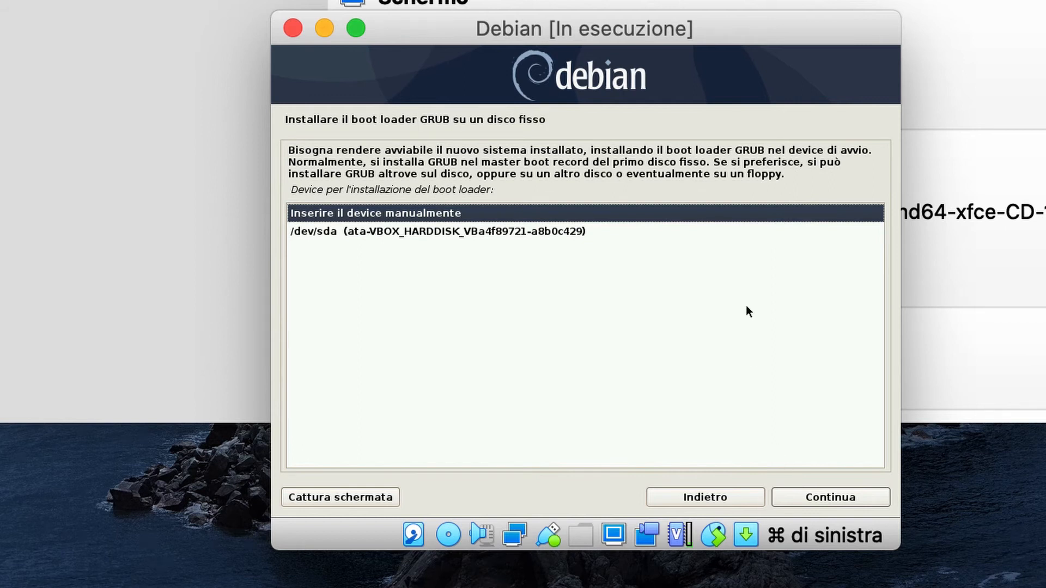
pyautogui.click(751, 233)
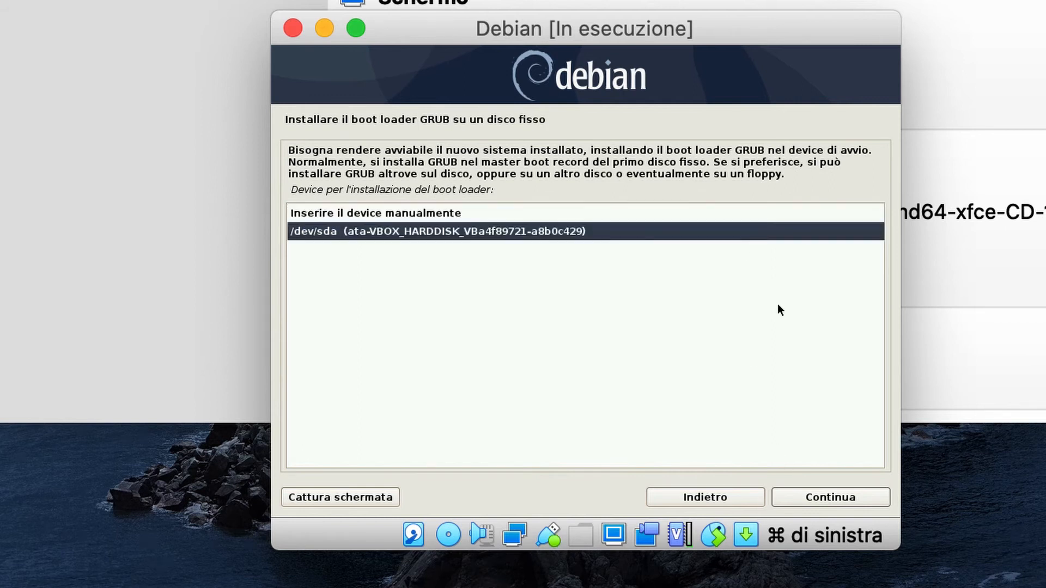
pyautogui.click(833, 506)
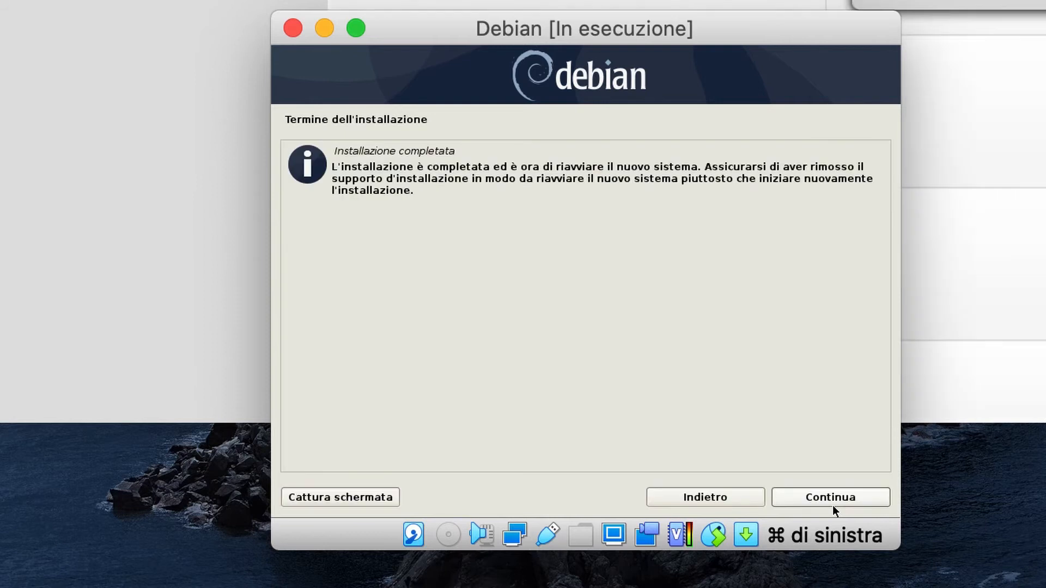
pyautogui.click(834, 497)
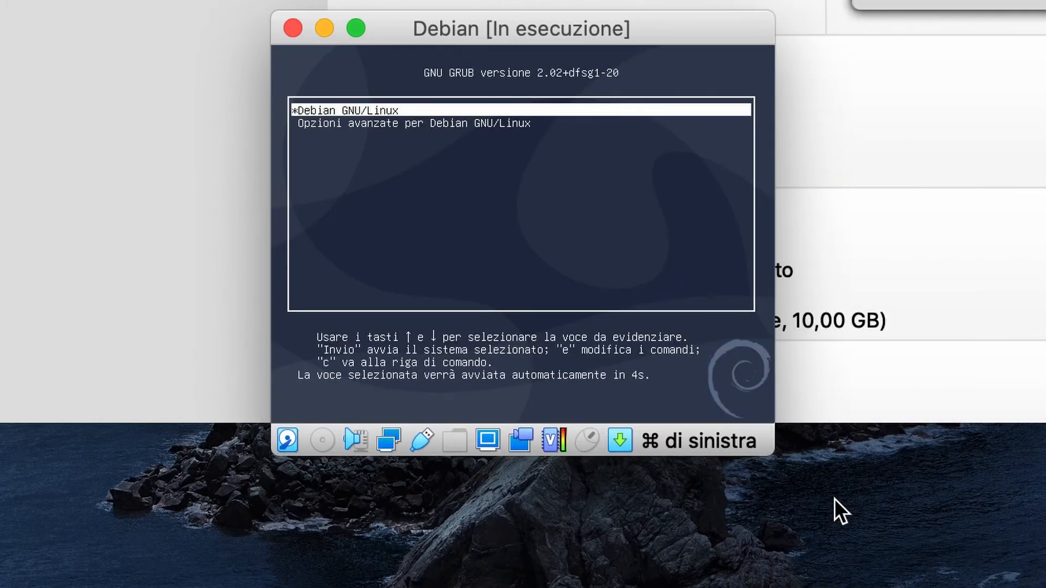
# - Boot Debian GNU/Linux from GRUB and log in with the user's username and password
pyautogui.press('Return')
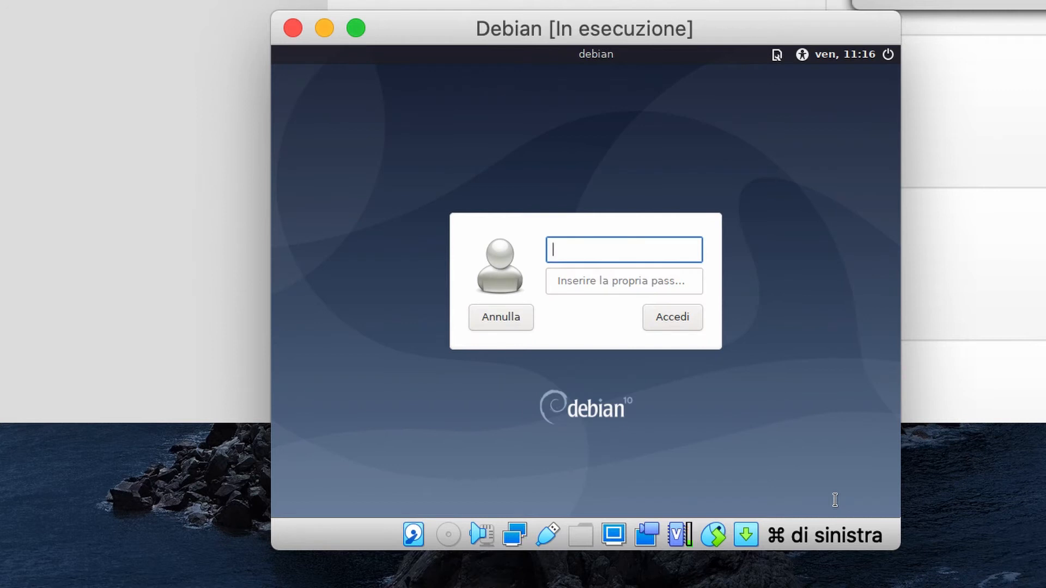
pyautogui.write('spino')
pyautogui.press('Return')
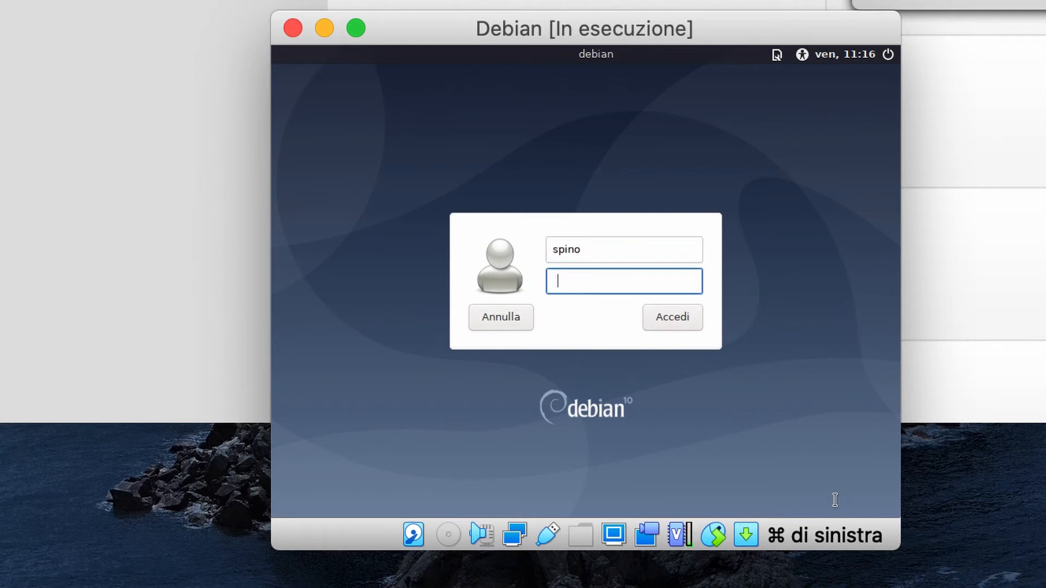
pyautogui.write('••••••••')
pyautogui.press('Return')
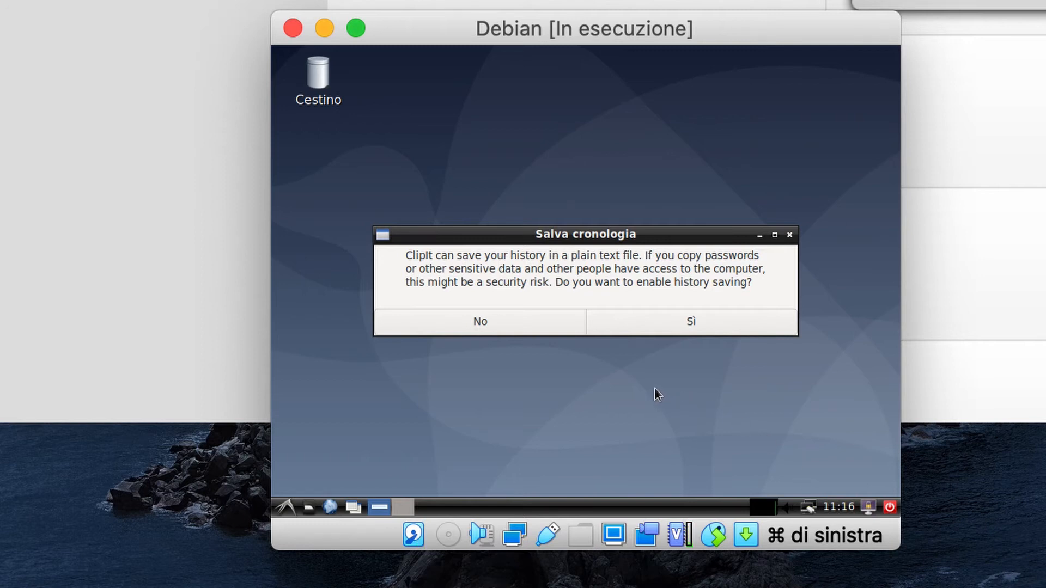
# - Answer No to ClipIt's history saving and browse the LXDE menu to Strumenti di sistema
pyautogui.click(543, 324)
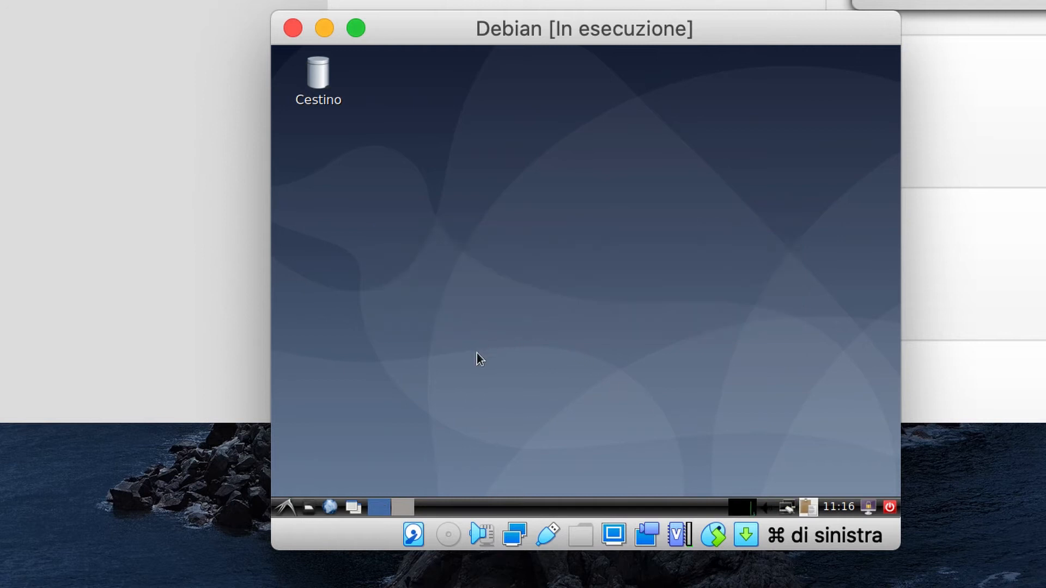
pyautogui.click(290, 503)
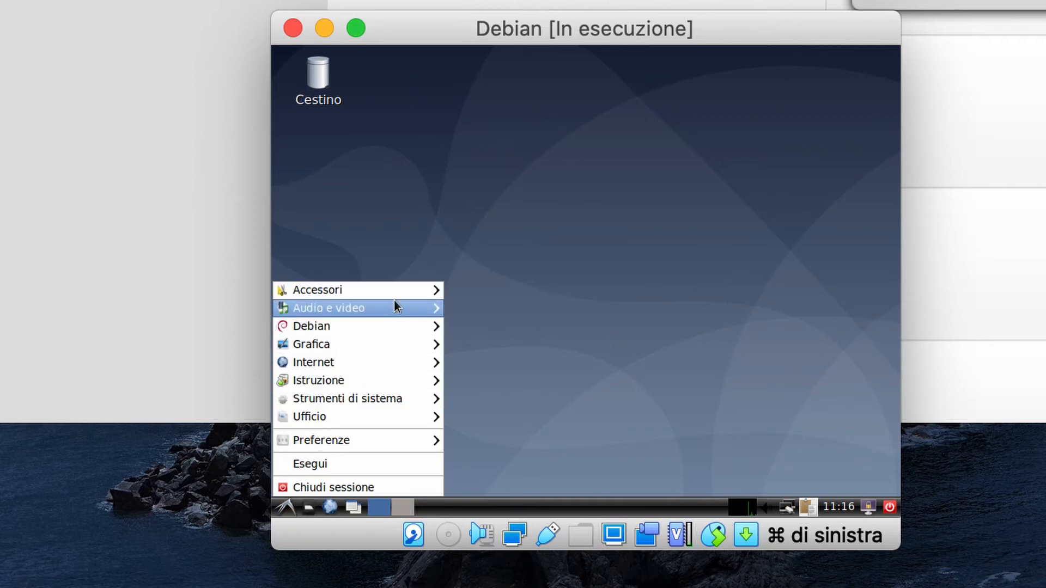
pyautogui.moveTo(398, 295)
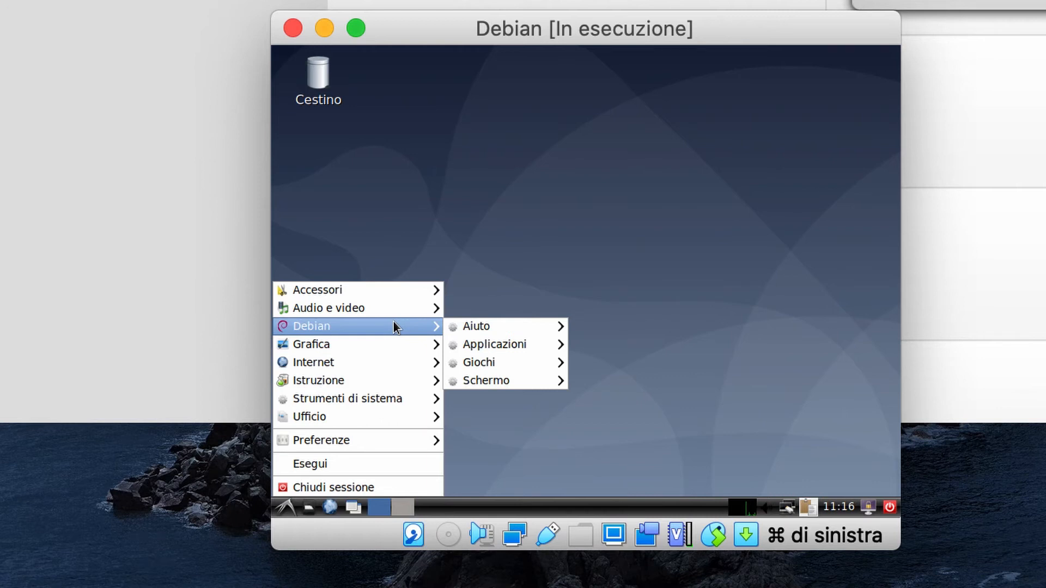
pyautogui.moveTo(390, 401)
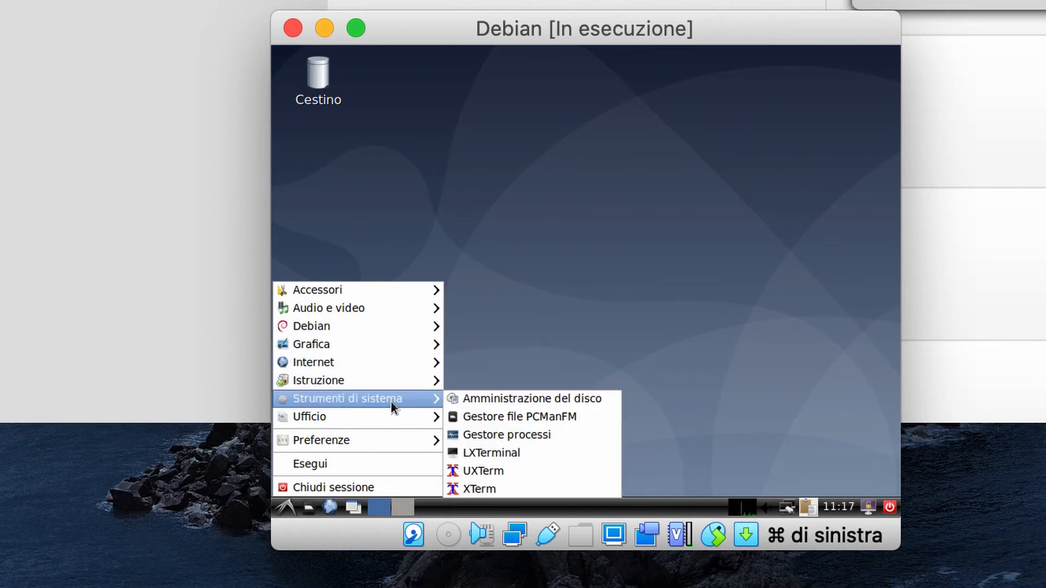
# - Open LXTerminal and switch to root with su and the root password
pyautogui.click(529, 454)
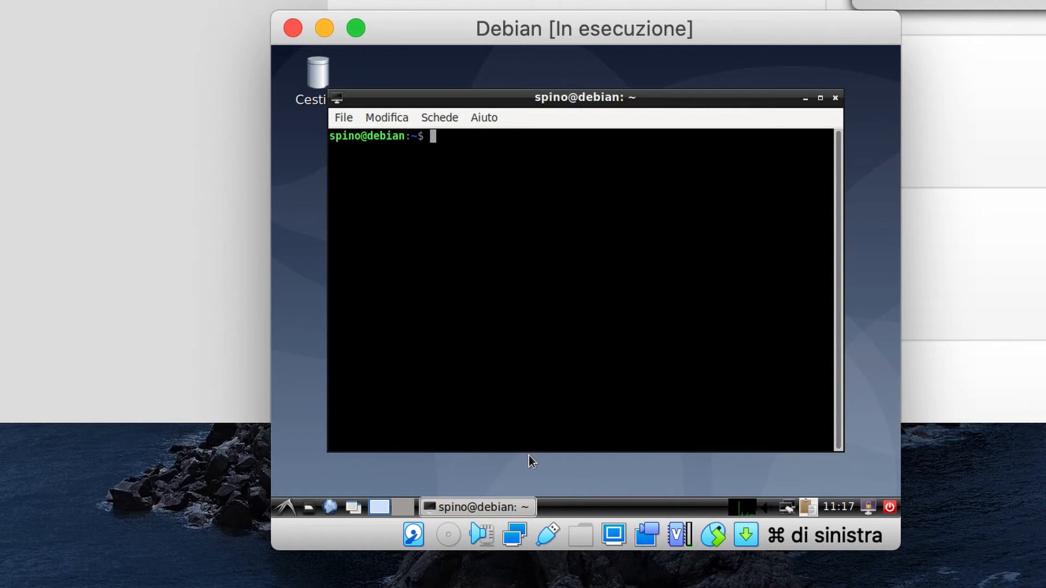
pyautogui.write('su')
pyautogui.press('Return')
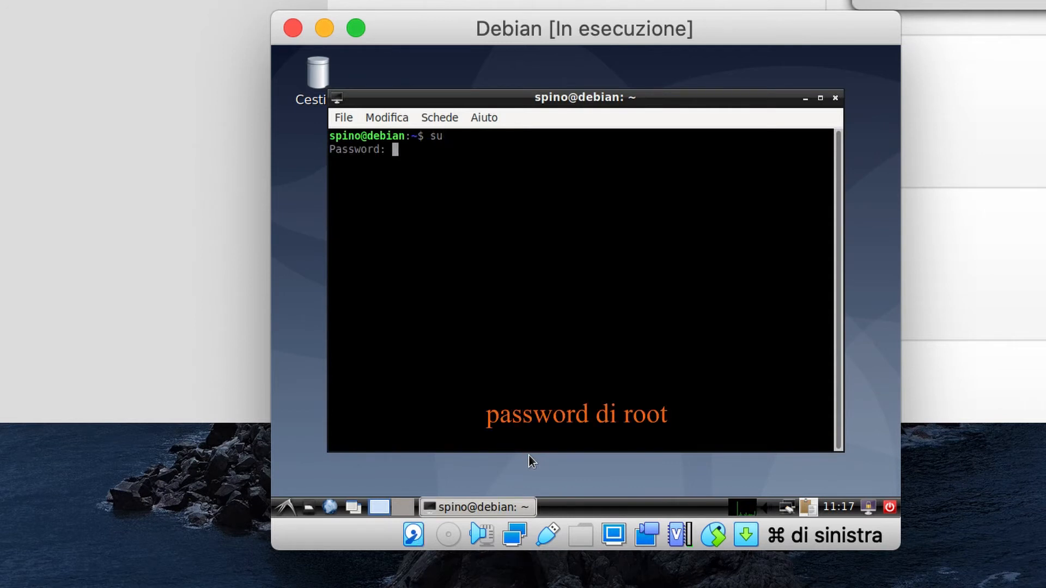
pyautogui.press('Return')
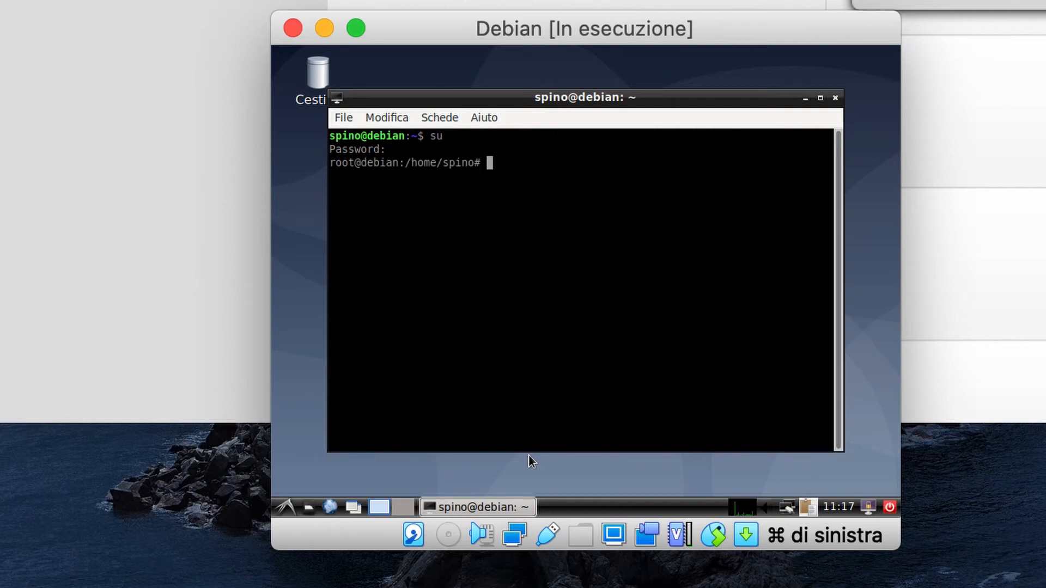
# - Install linux-headers-$(uname -r) with apt, answering S to confirm
pyautogui.write('apt')
pyautogui.write('install')
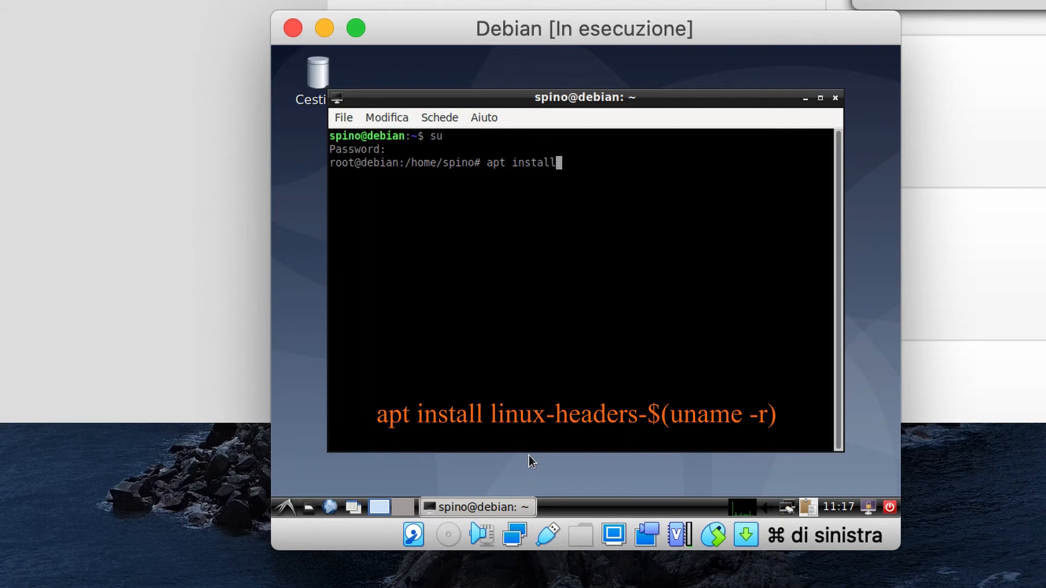
pyautogui.write(' linux-hea')
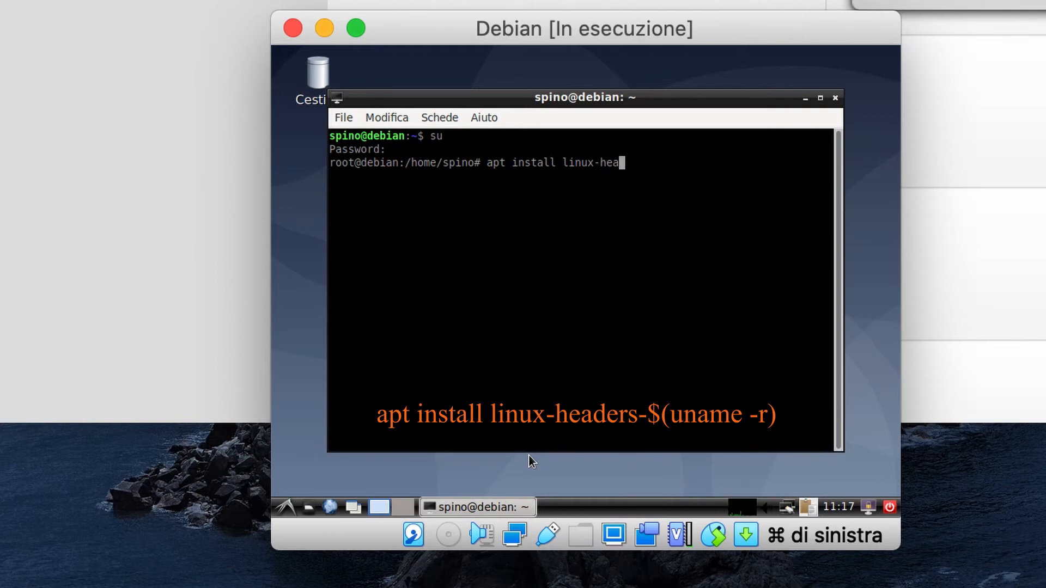
pyautogui.write('ders-$(uname -r)')
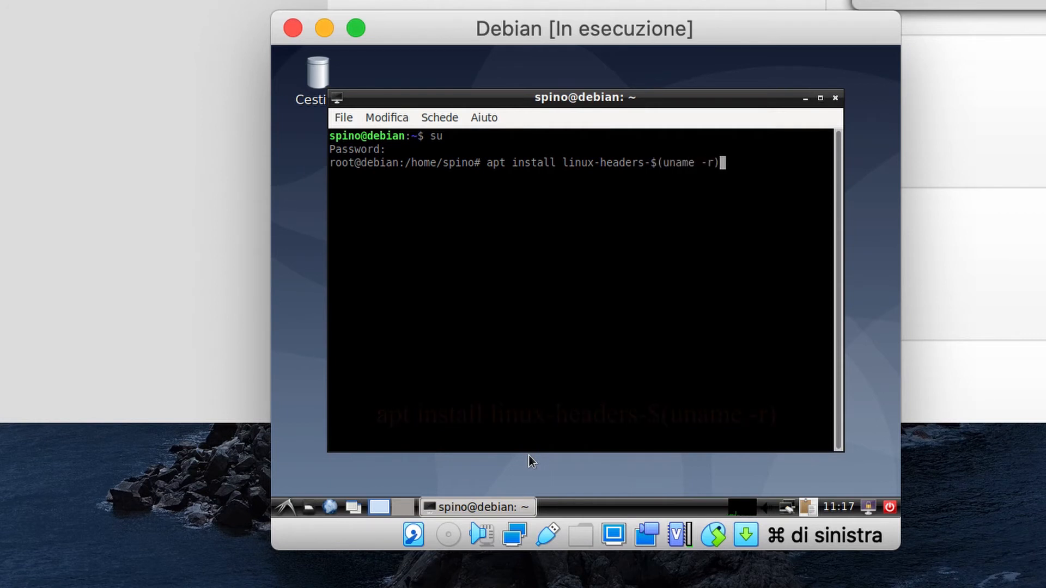
pyautogui.press('Return')
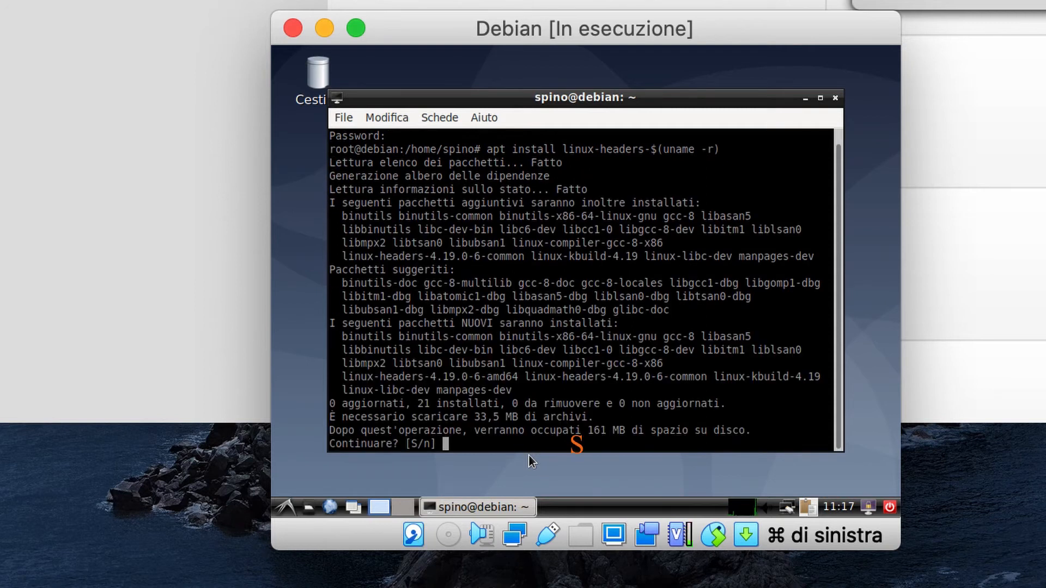
pyautogui.write('s')
pyautogui.press('Return')
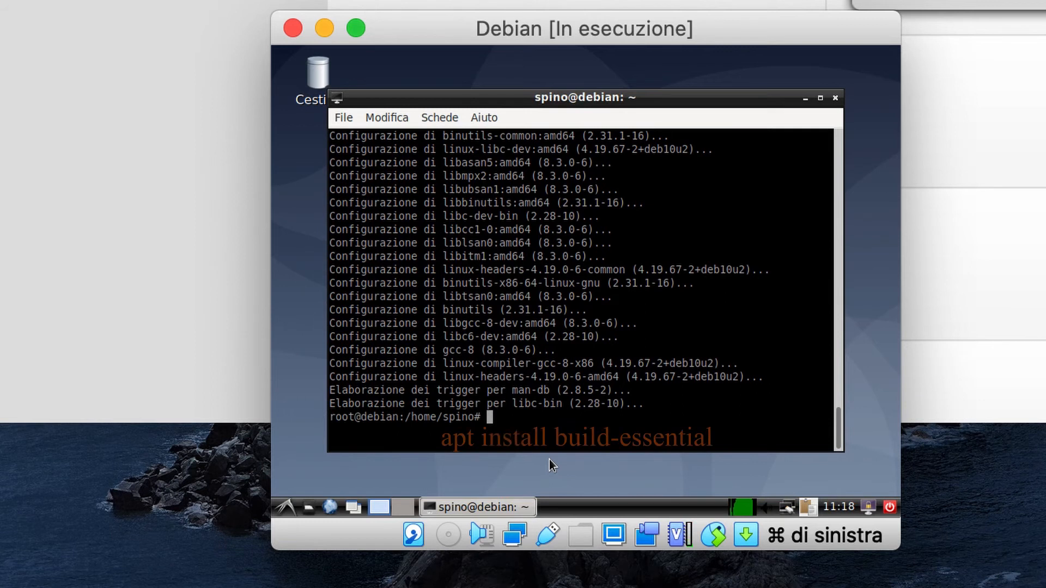
# - Install build-essential with apt, answering s to confirm
pyautogui.write('apt i')
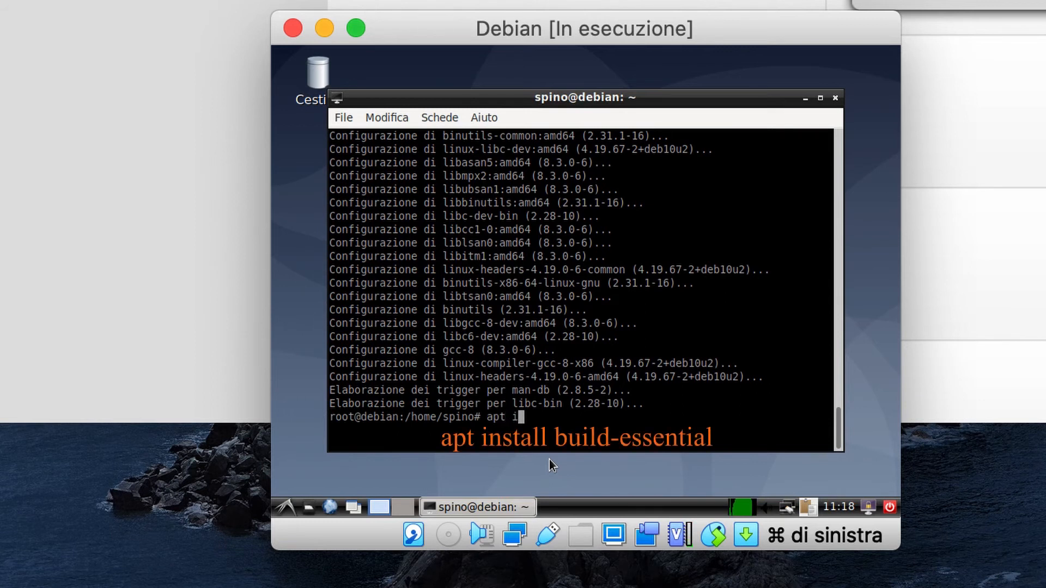
pyautogui.write('nstall buil')
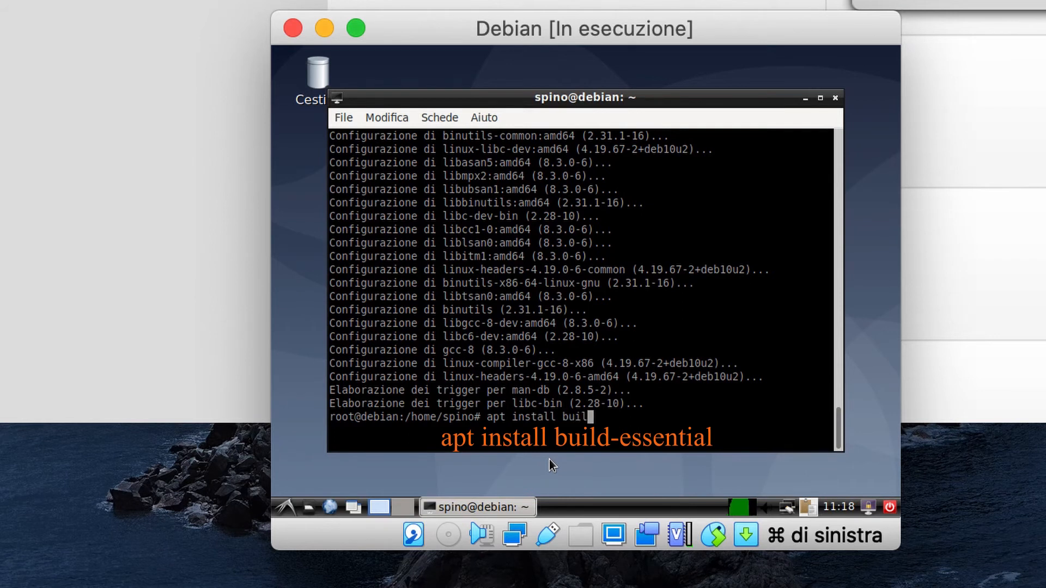
pyautogui.write('d-essential')
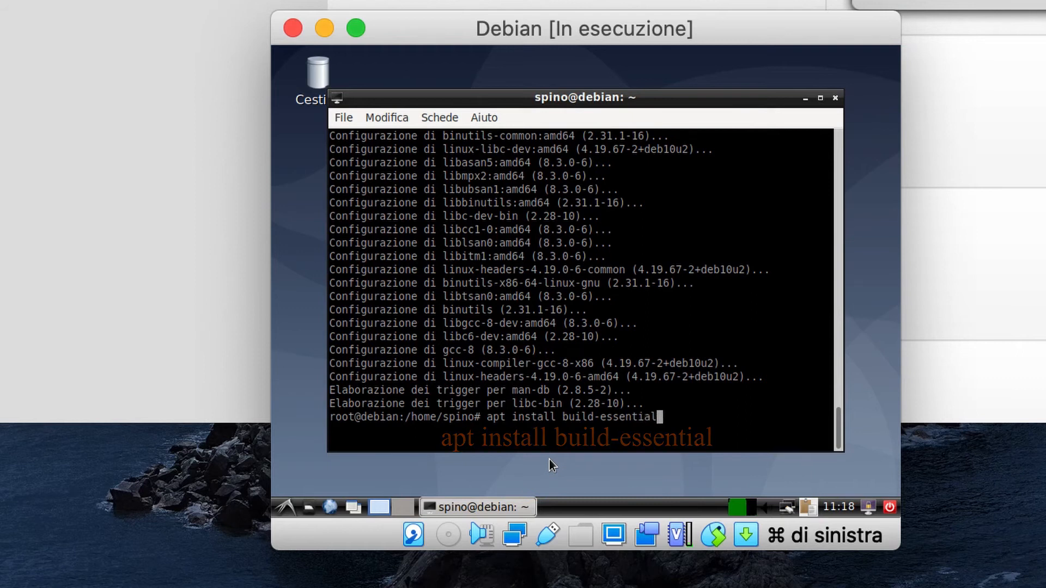
pyautogui.press('Return')
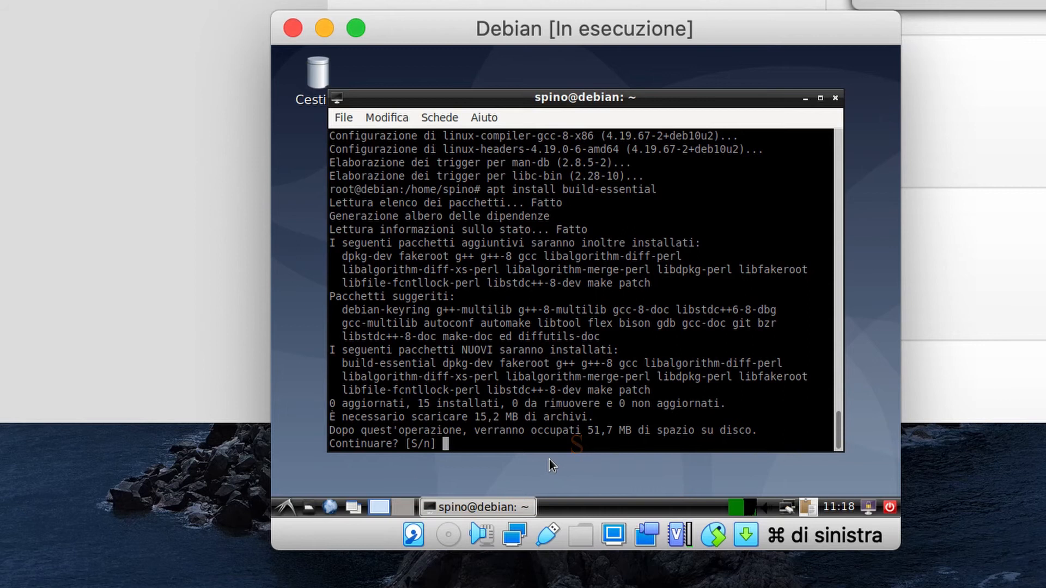
pyautogui.write('s')
pyautogui.press('Return')
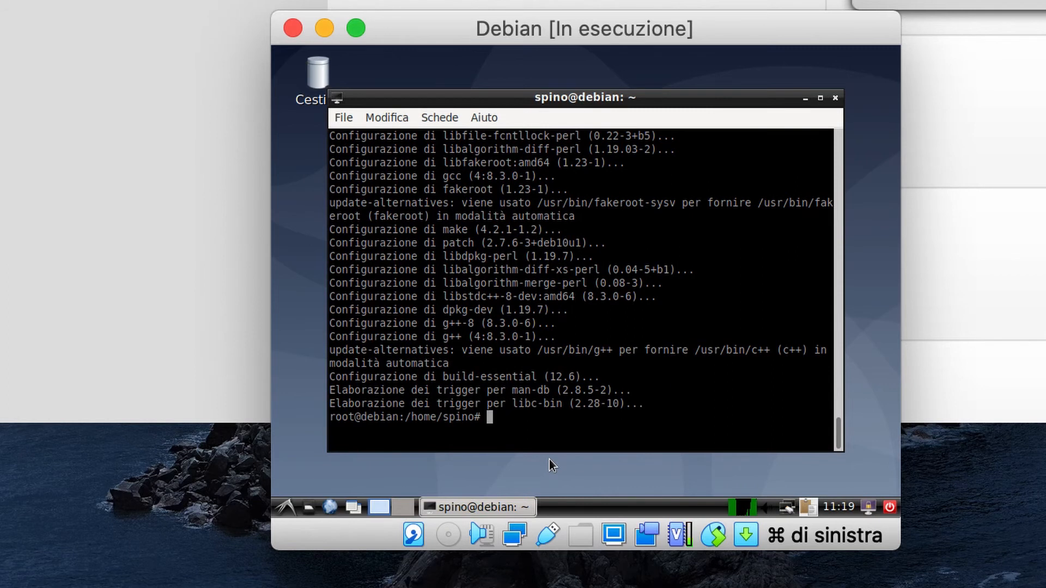
# - Exit the root shell and the user session to close LXTerminal
pyautogui.write('exit')
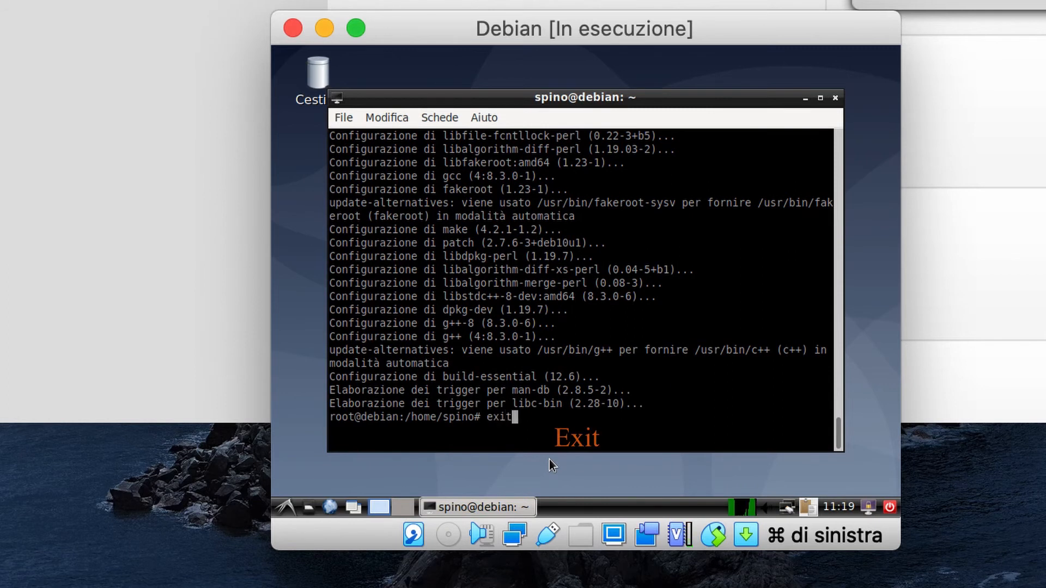
pyautogui.press('Return')
pyautogui.write('exit')
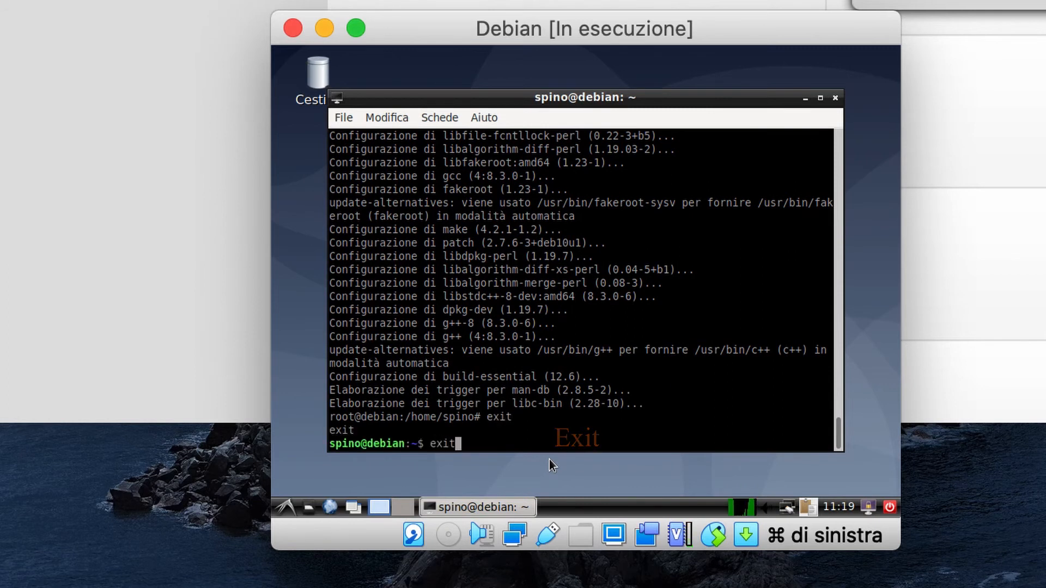
pyautogui.press('Return')
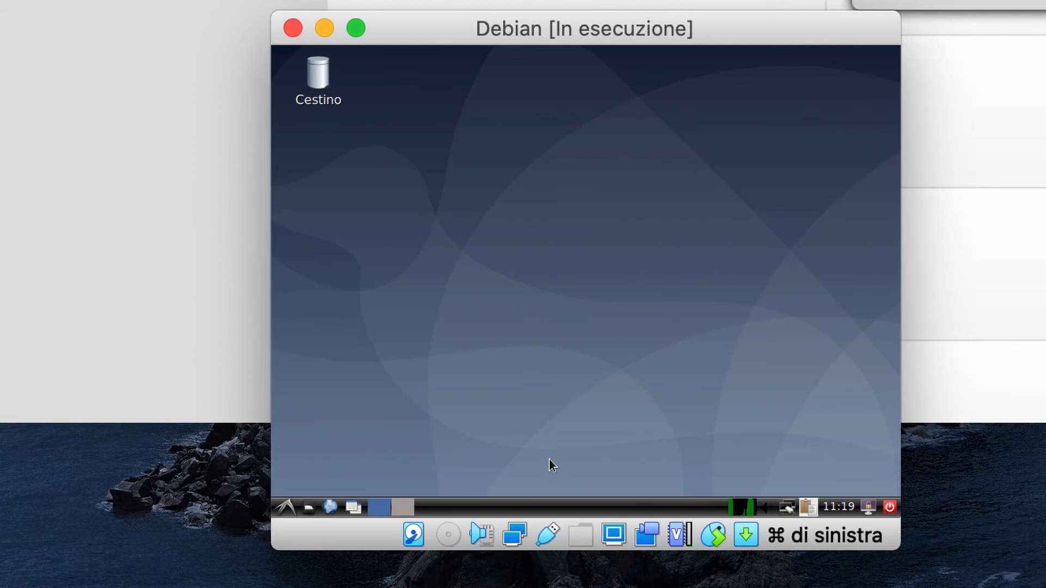
# - Open PCManFM from the Cestino icon and switch to the Scrivania folder
pyautogui.doubleClick(327, 87)
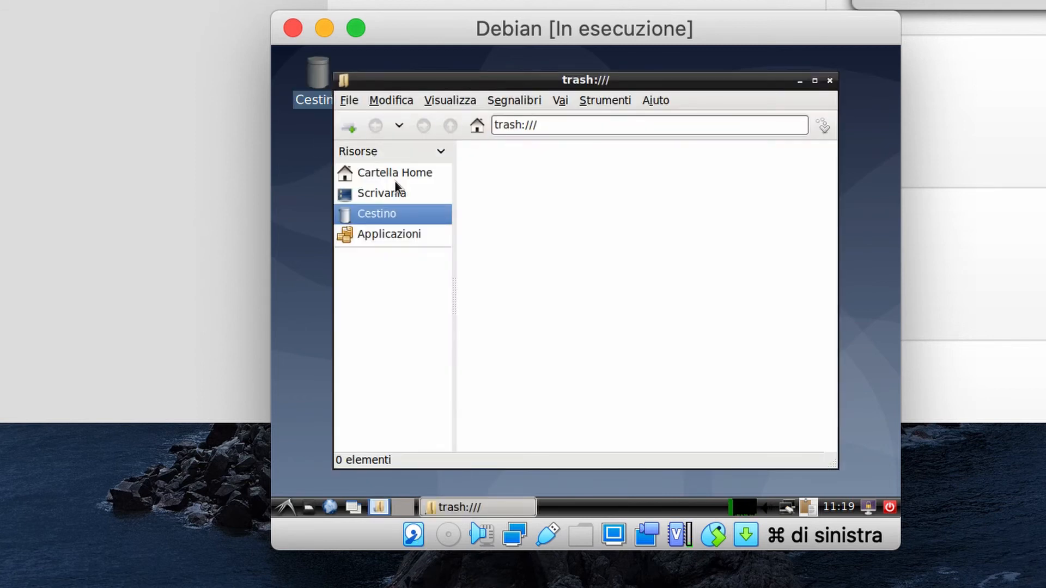
pyautogui.click(395, 198)
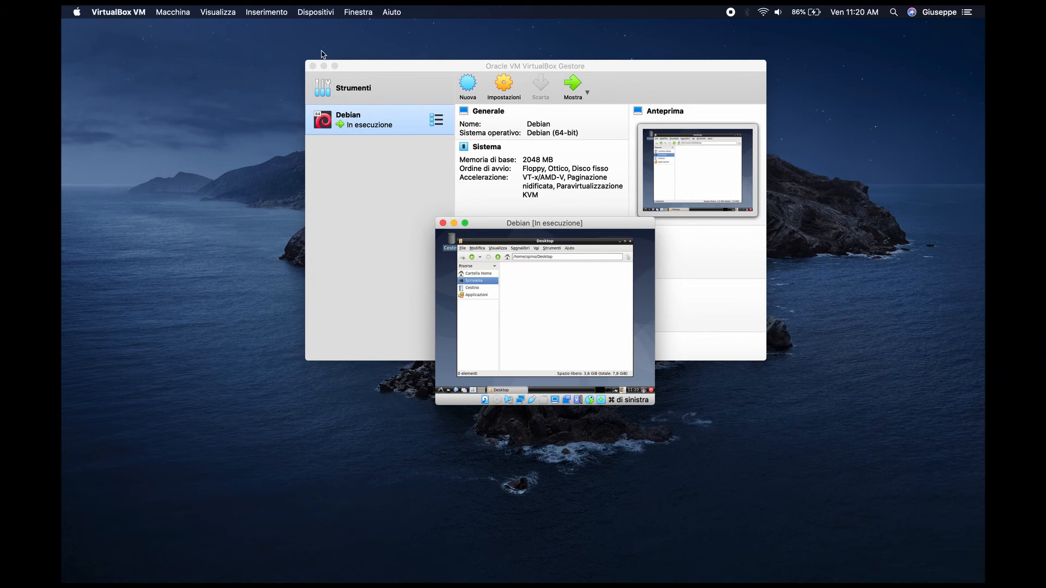
# - Insert the Guest Additions CD image from Dispositivi and open it in the file manager
pyautogui.click(312, 12)
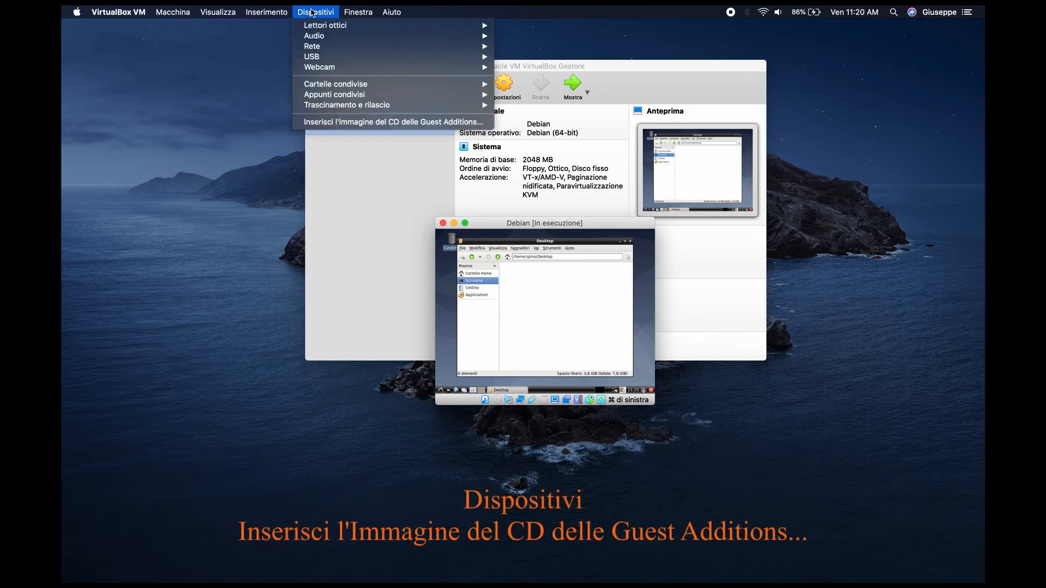
pyautogui.click(334, 121)
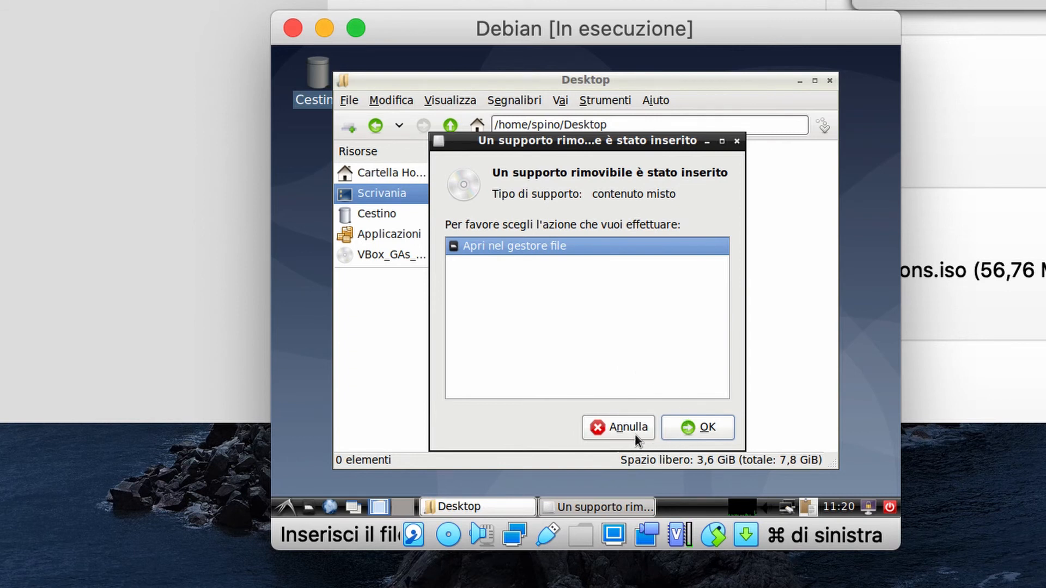
pyautogui.click(676, 431)
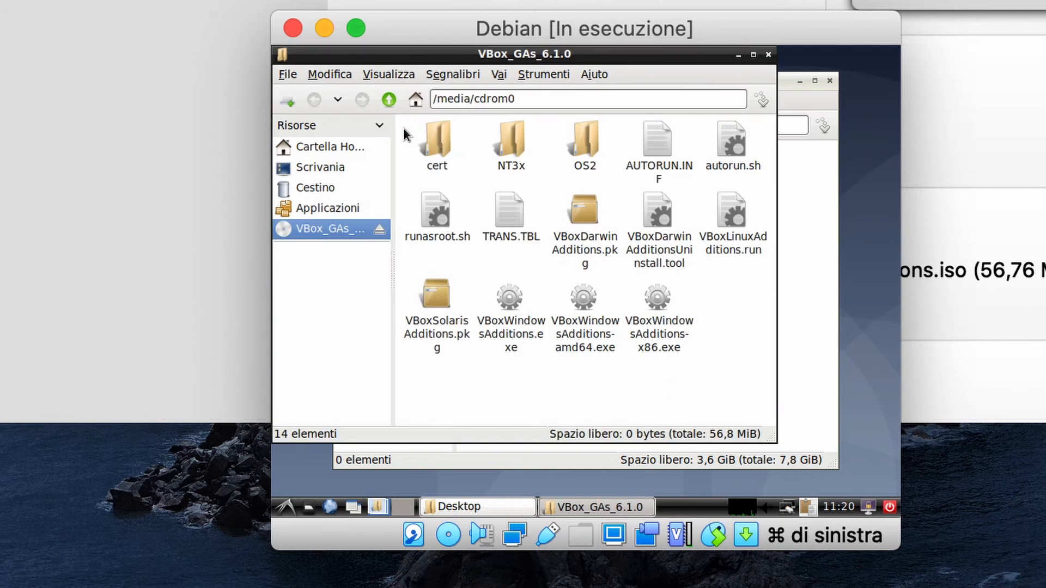
# - Select and copy all 14 files on the Guest Additions CD
pyautogui.moveTo(403, 128); pyautogui.dragTo(725, 339)
pyautogui.rightClick(663, 241)
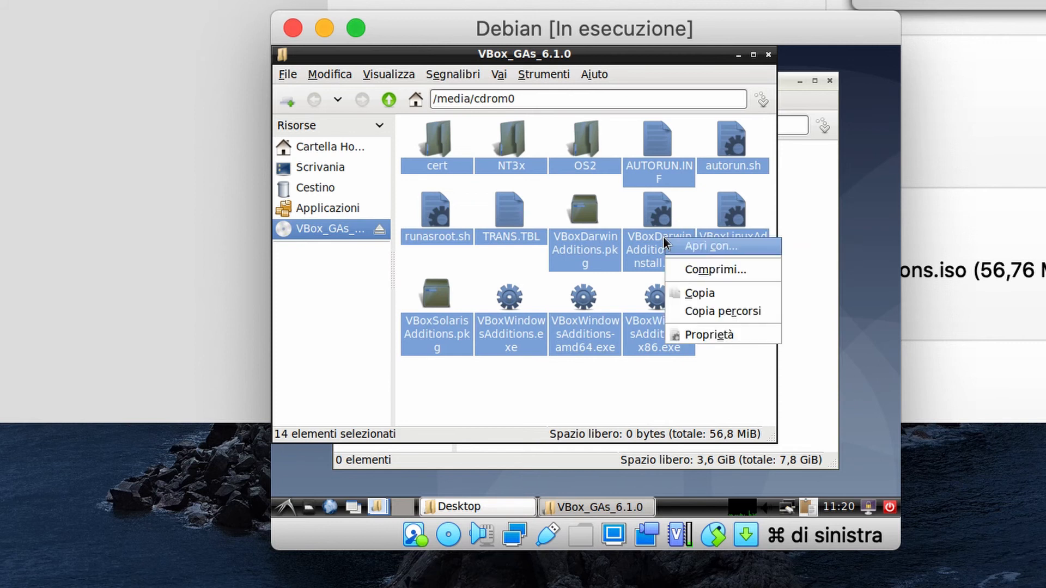
pyautogui.click(706, 298)
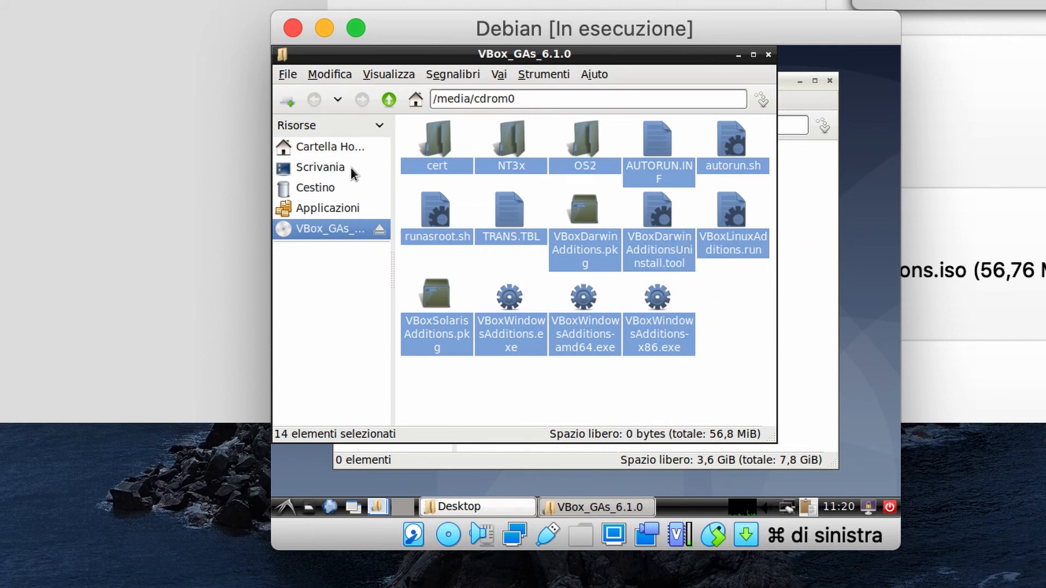
# - Create a new folder named Nuovo inside Documenti
pyautogui.click(338, 148)
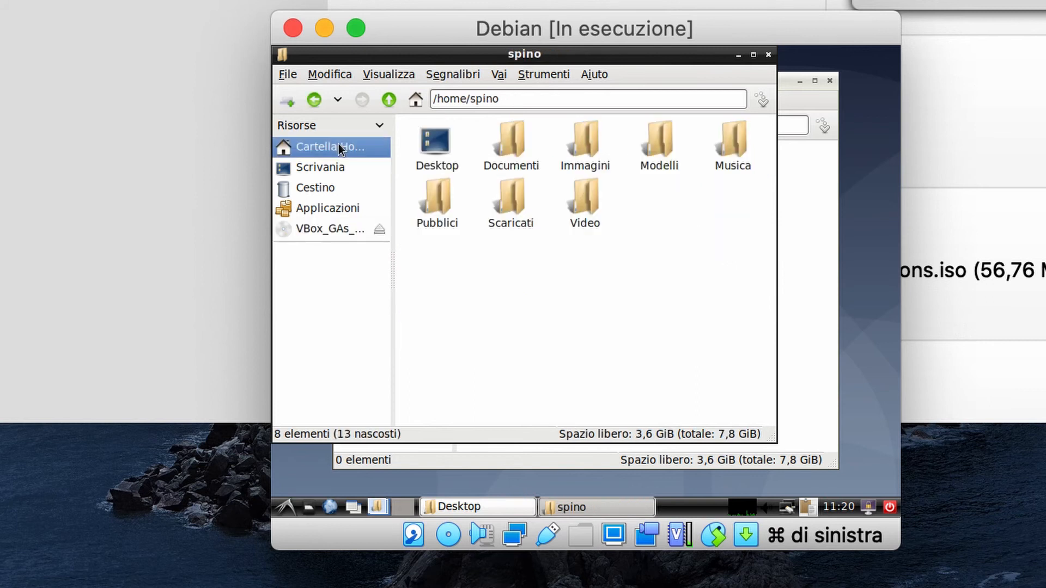
pyautogui.doubleClick(515, 140)
pyautogui.rightClick(488, 174)
pyautogui.moveTo(505, 183)
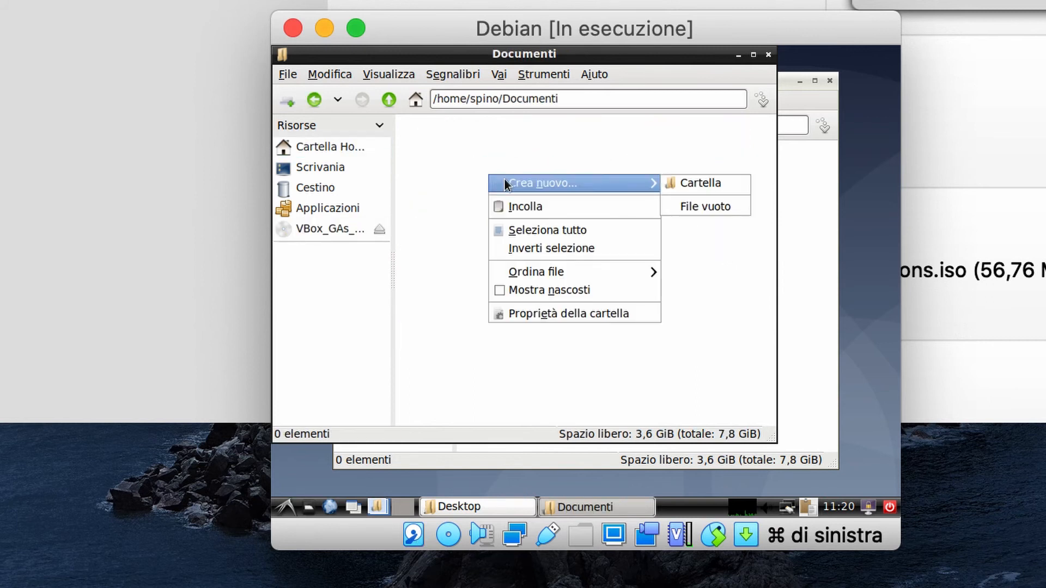
pyautogui.click(694, 181)
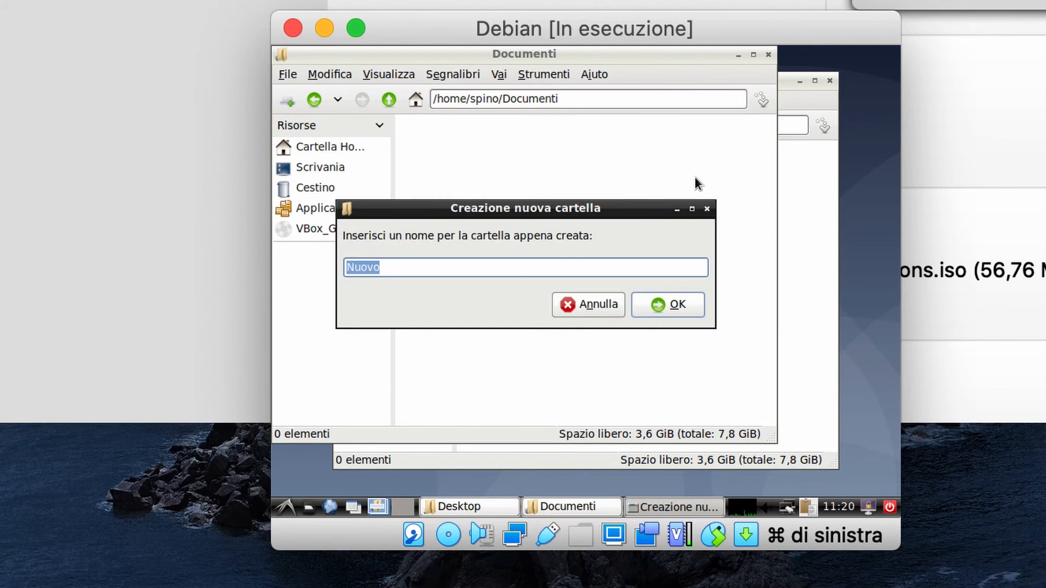
pyautogui.press('Return')
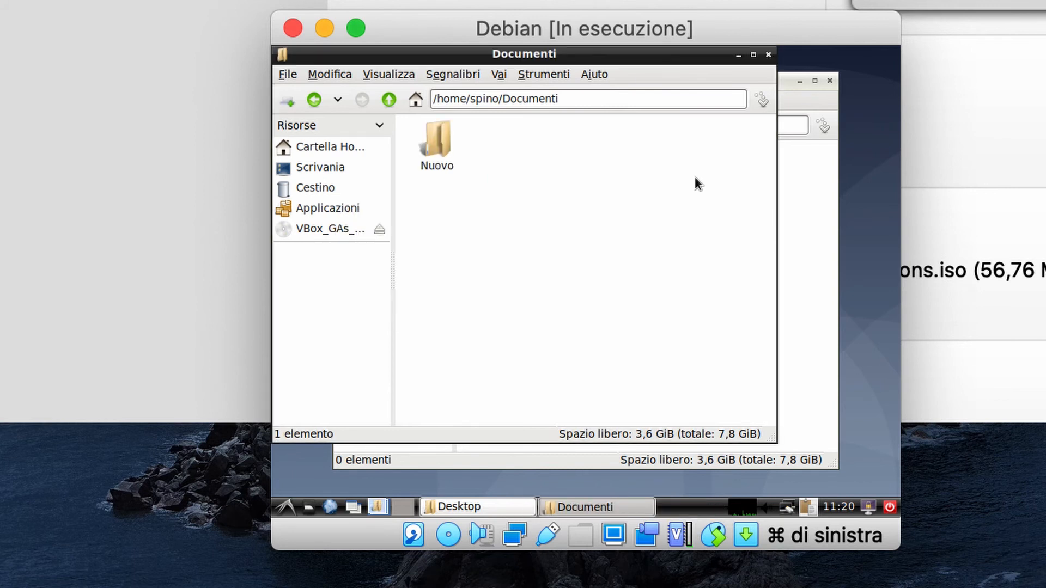
# - Paste the copied CD files into the Nuovo folder
pyautogui.doubleClick(438, 143)
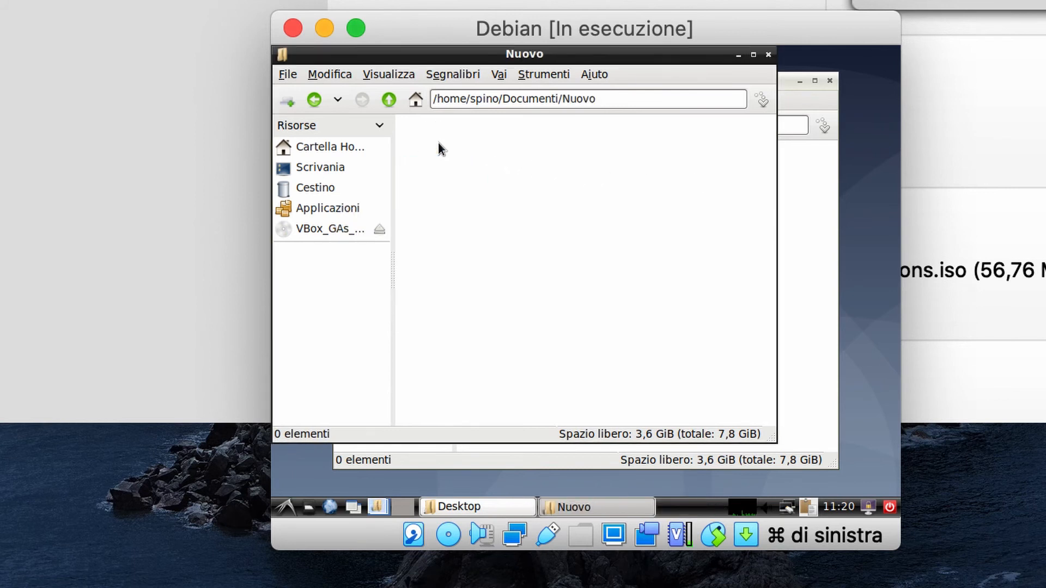
pyautogui.rightClick(512, 195)
pyautogui.click(557, 234)
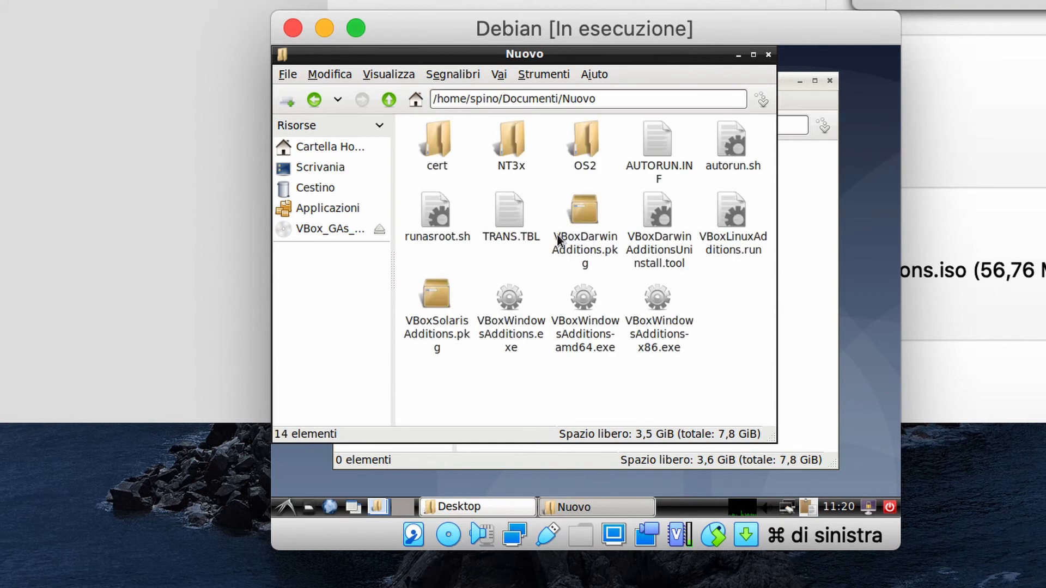
# - Close the Nuovo file manager window and open a new terminal
pyautogui.click(769, 55)
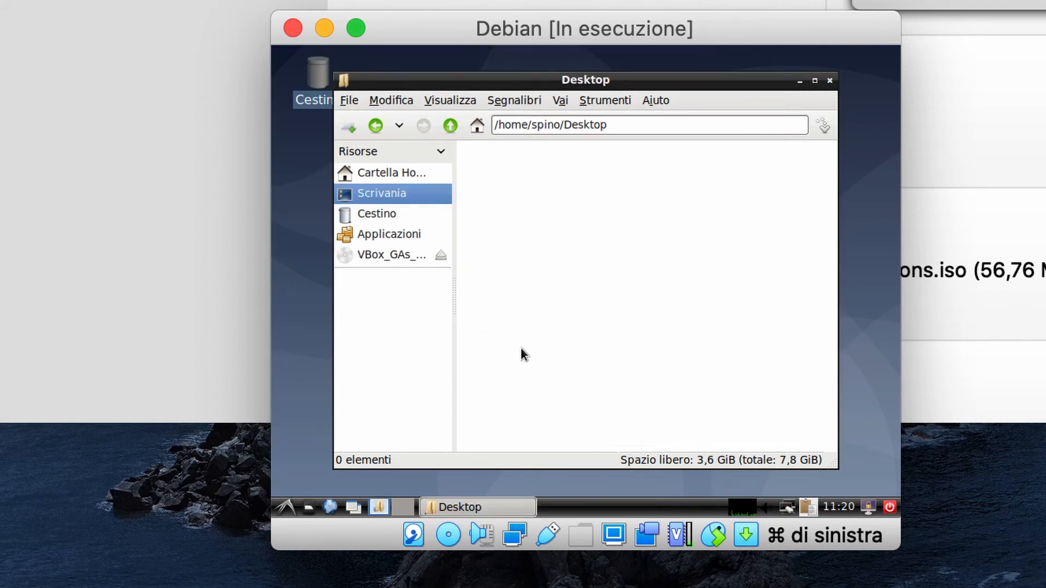
pyautogui.click(287, 509)
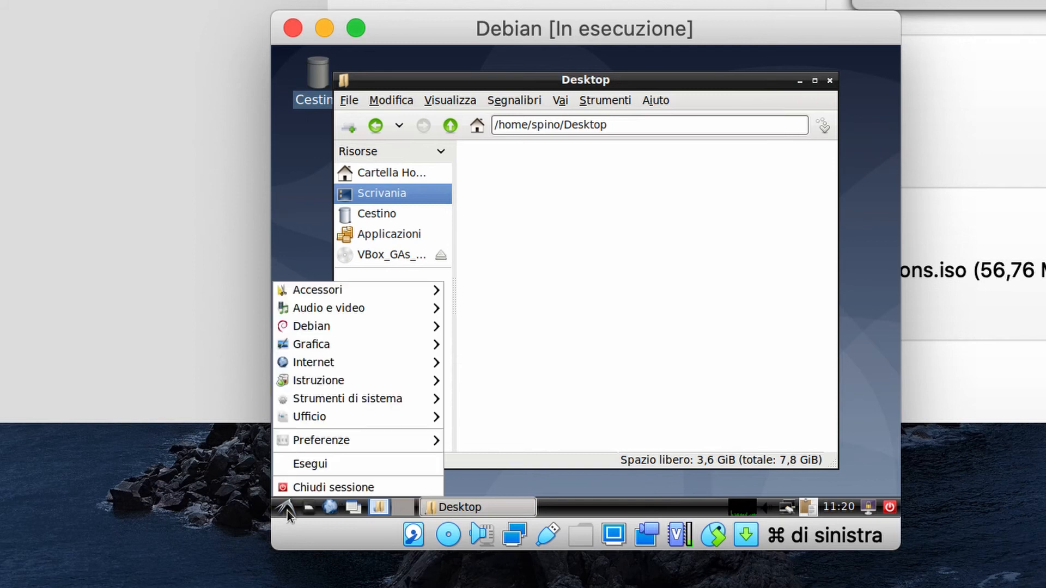
pyautogui.moveTo(363, 400)
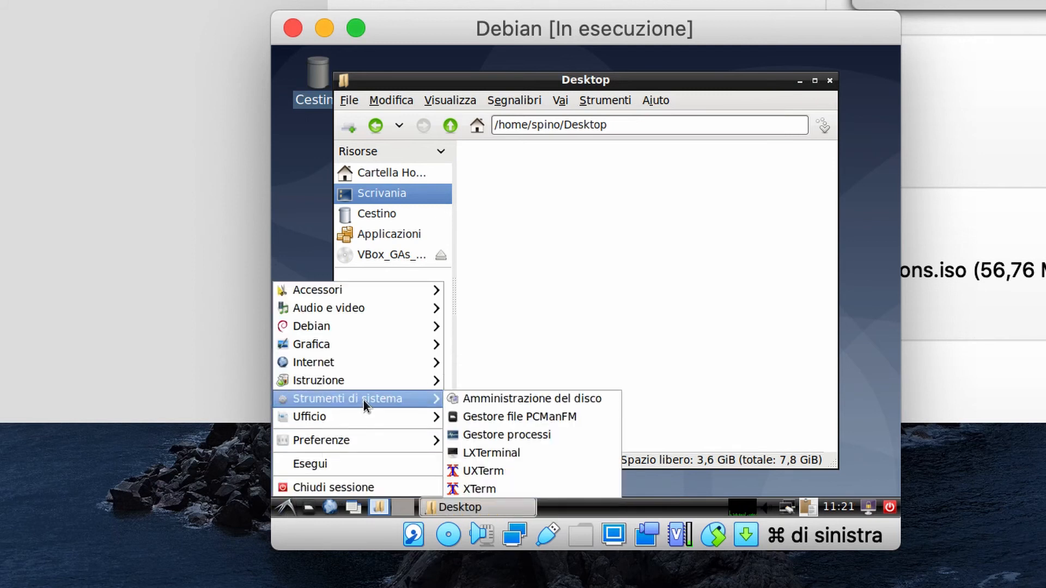
pyautogui.click(522, 457)
# - Change into Documenti and list its contents
pyautogui.write('c')
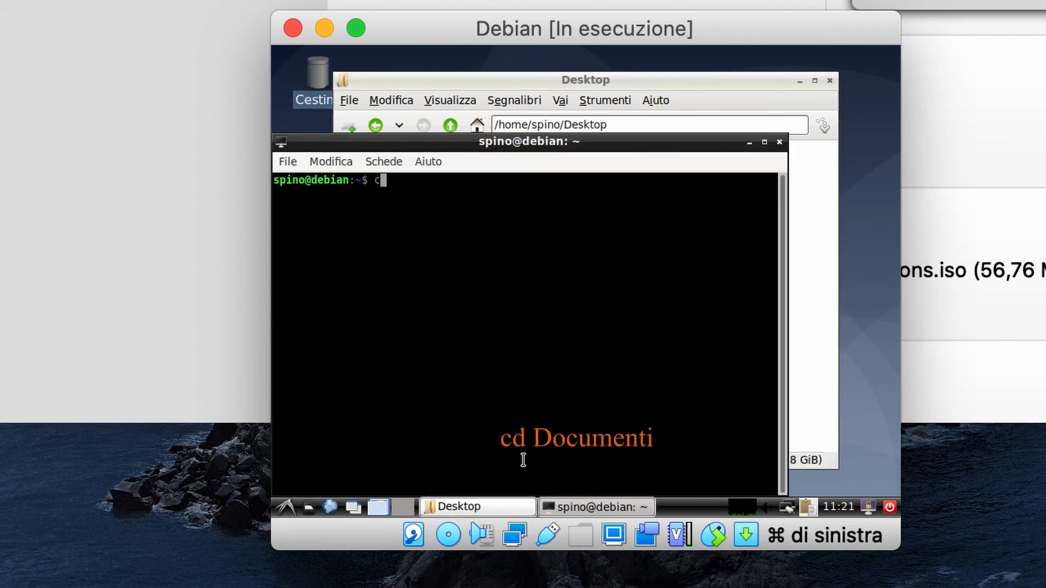
pyautogui.write('d S')
pyautogui.press('BackSpace')
pyautogui.write('Doc')
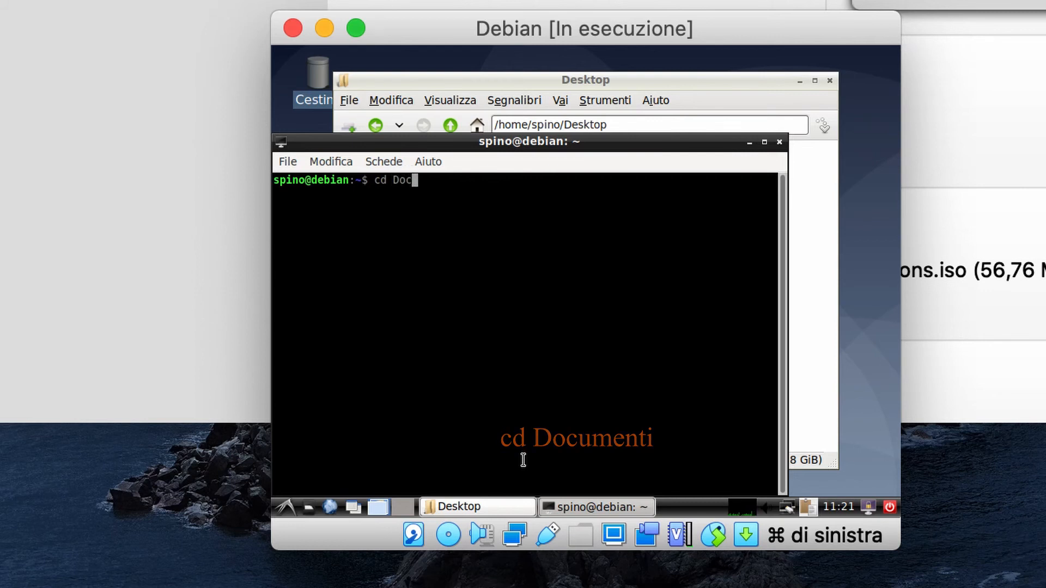
pyautogui.press('Tab')
pyautogui.press('Return')
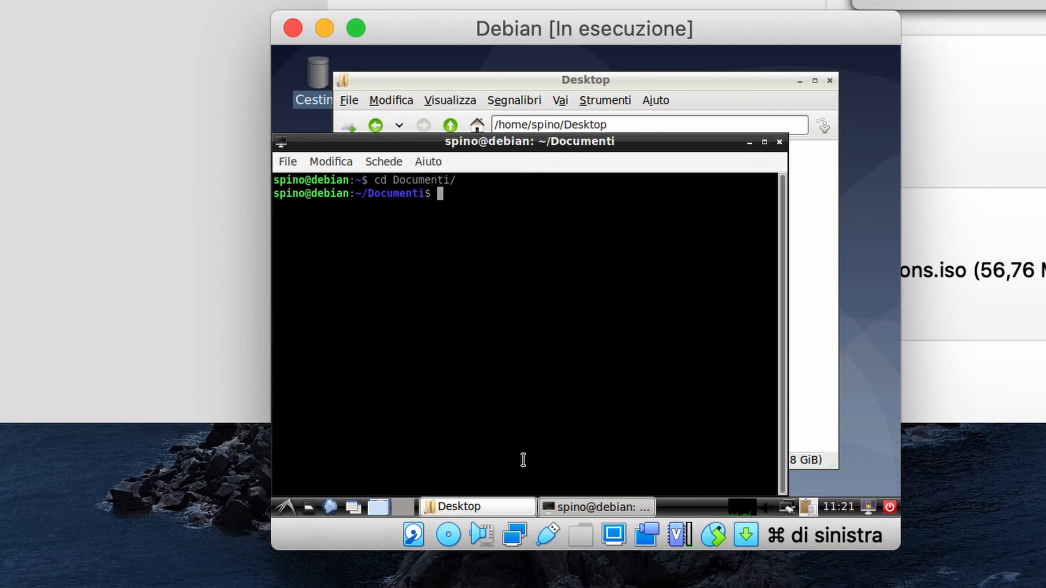
pyautogui.write('ls')
pyautogui.press('Return')
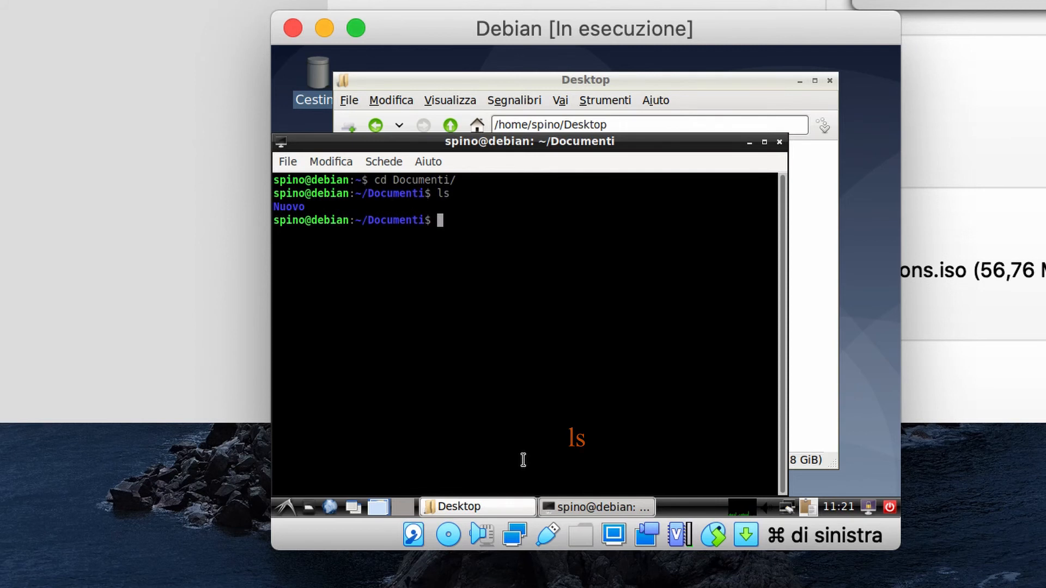
# - Enter Nuovo, list the Guest Additions files, and run su for root
pyautogui.write('cd ')
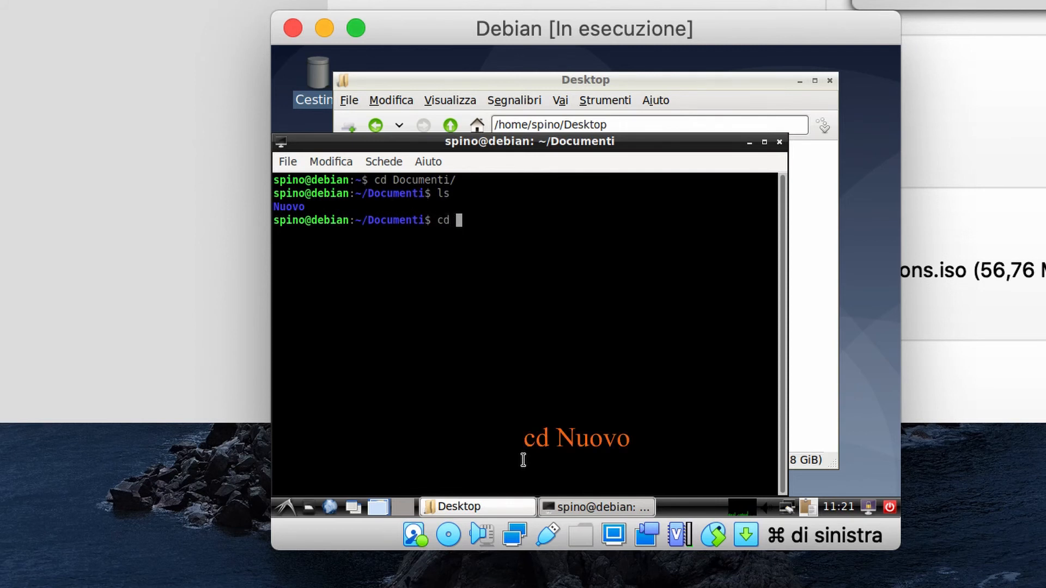
pyautogui.write('Nuo')
pyautogui.press('Tab')
pyautogui.press('Return')
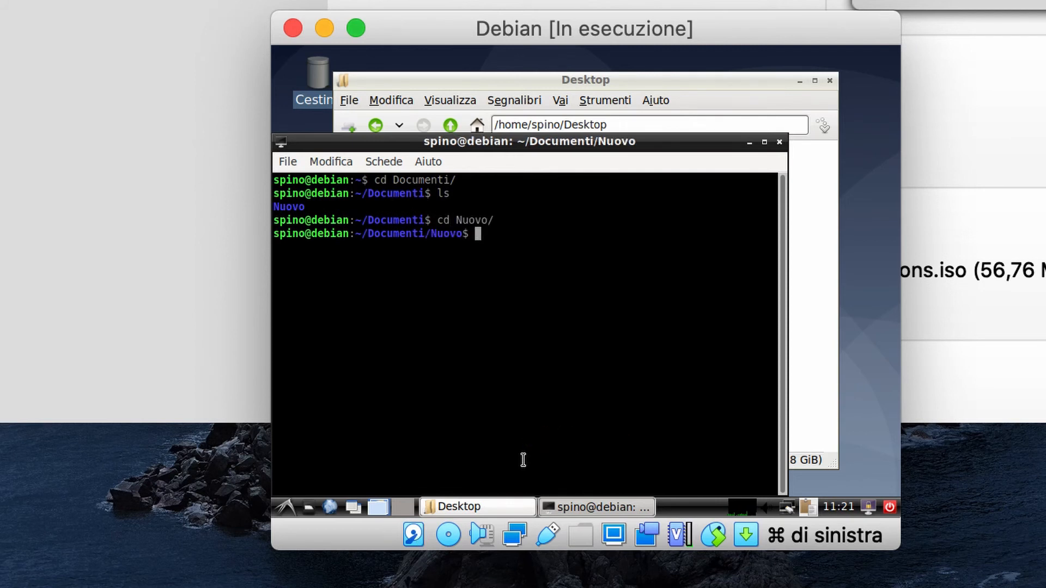
pyautogui.write('ls')
pyautogui.press('Return')
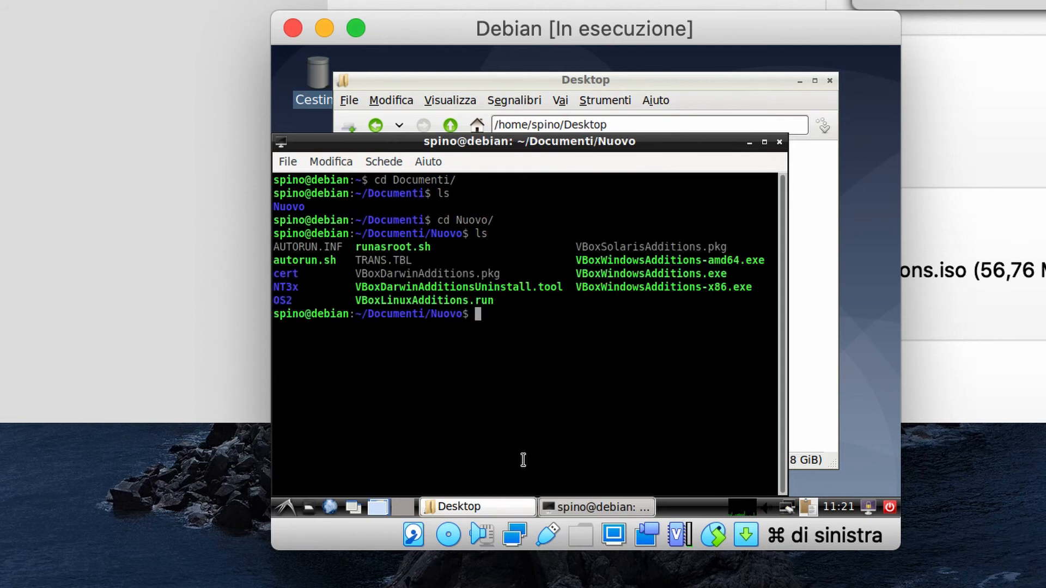
pyautogui.write('su')
pyautogui.press('Return')
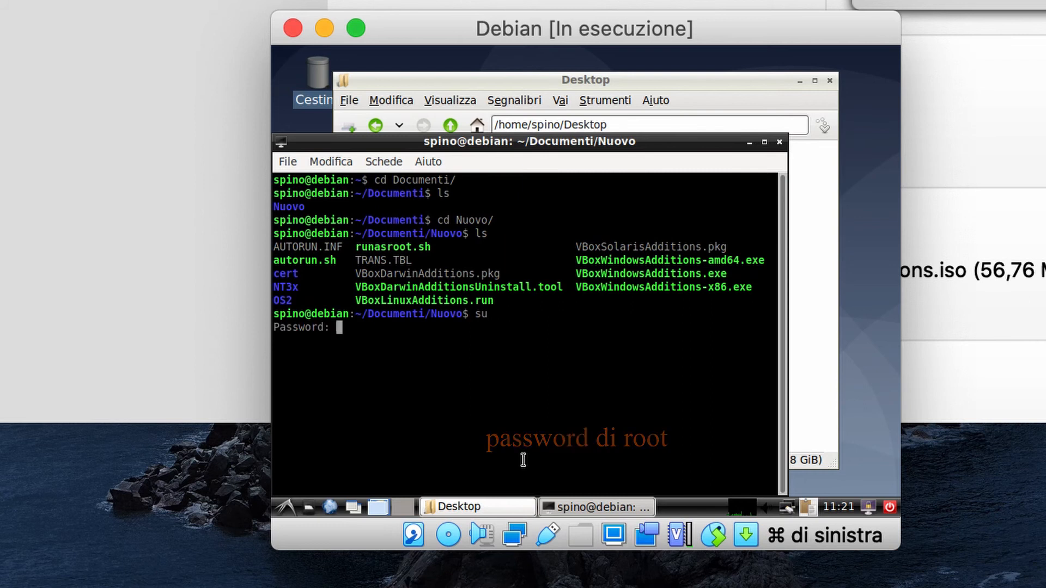
# - Submit the root password and list the files in the Guest Additions folder
pyautogui.press('Return')
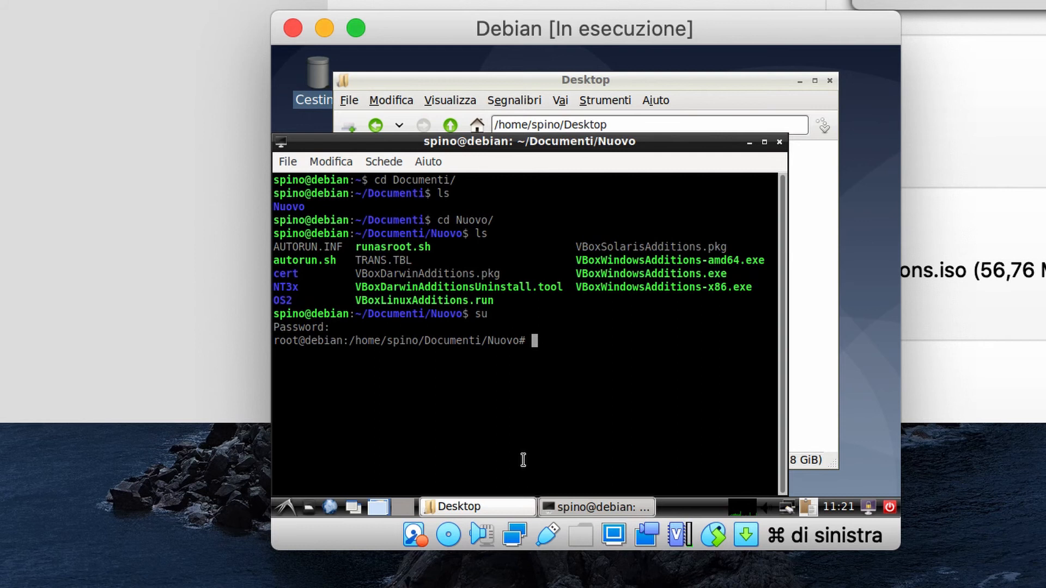
pyautogui.write('ls')
pyautogui.press('Return')
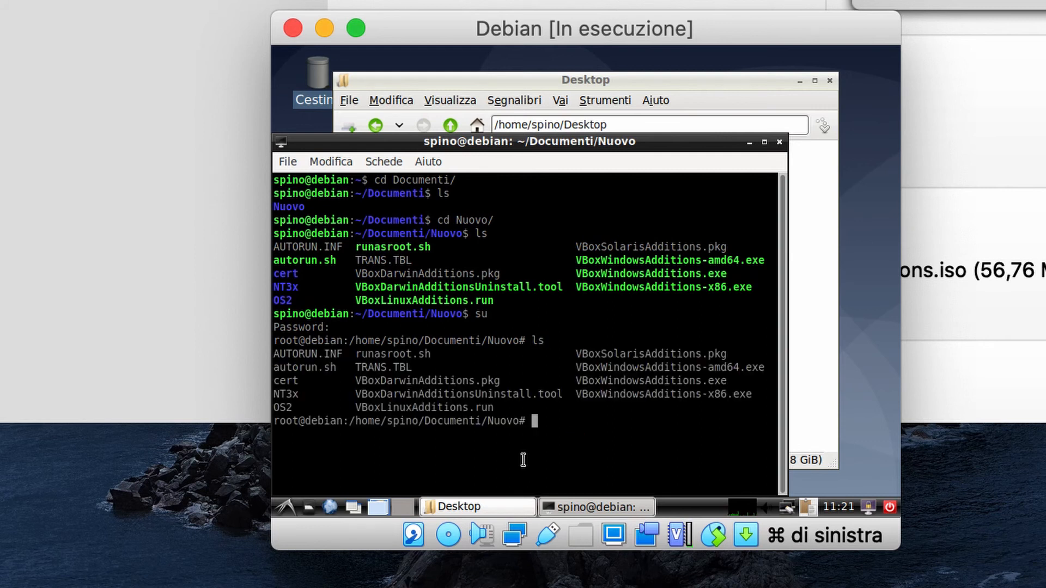
# - Make VBoxLinuxAdditions.run executable with chmod +x, then enter sh ./VBoxLinuxAdditions.run at the prompt
pyautogui.write('ch')
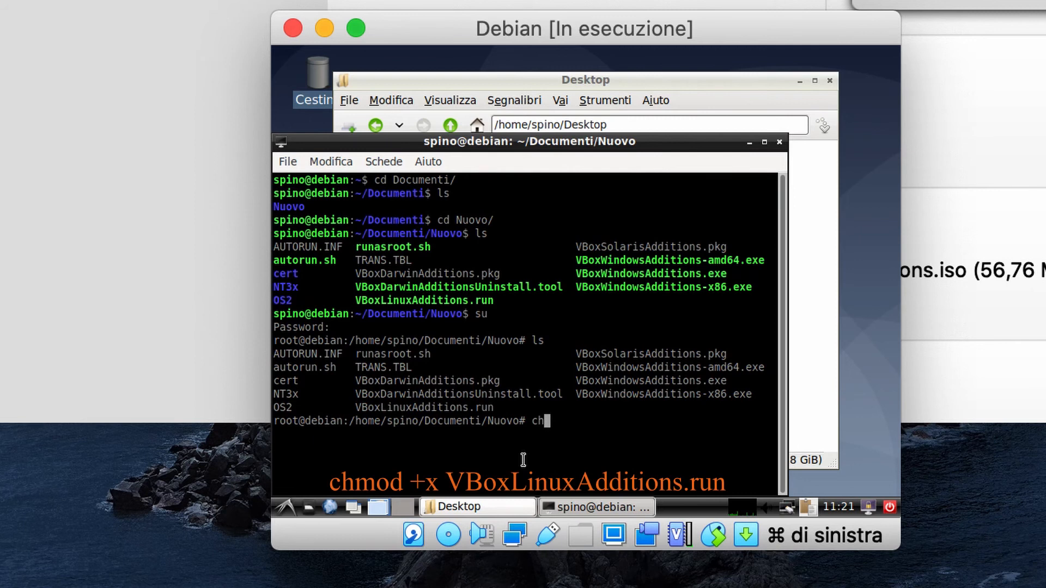
pyautogui.write('mod')
pyautogui.write('+x VBoxL')
pyautogui.press('Tab')
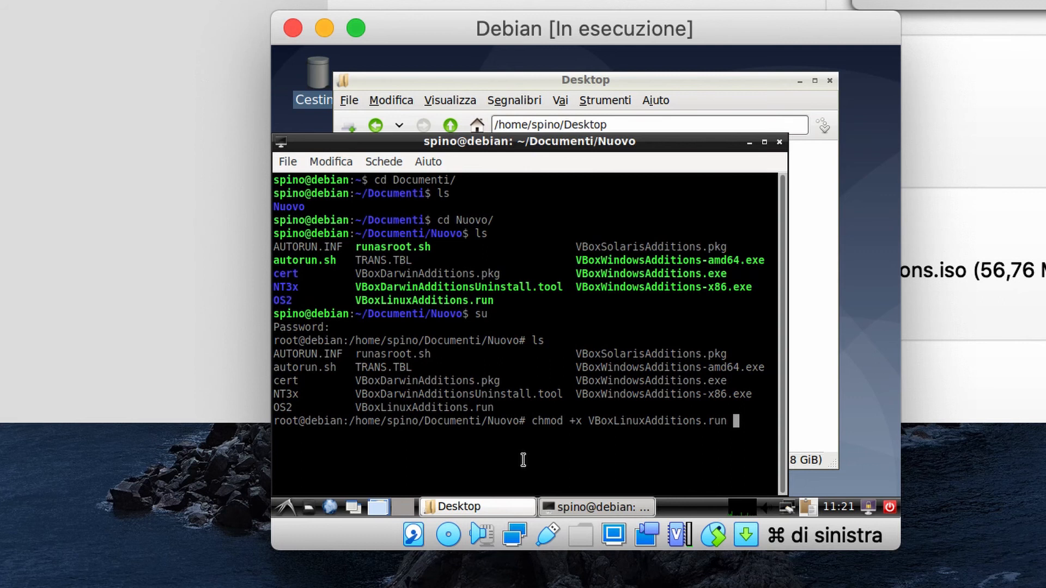
pyautogui.press('Return')
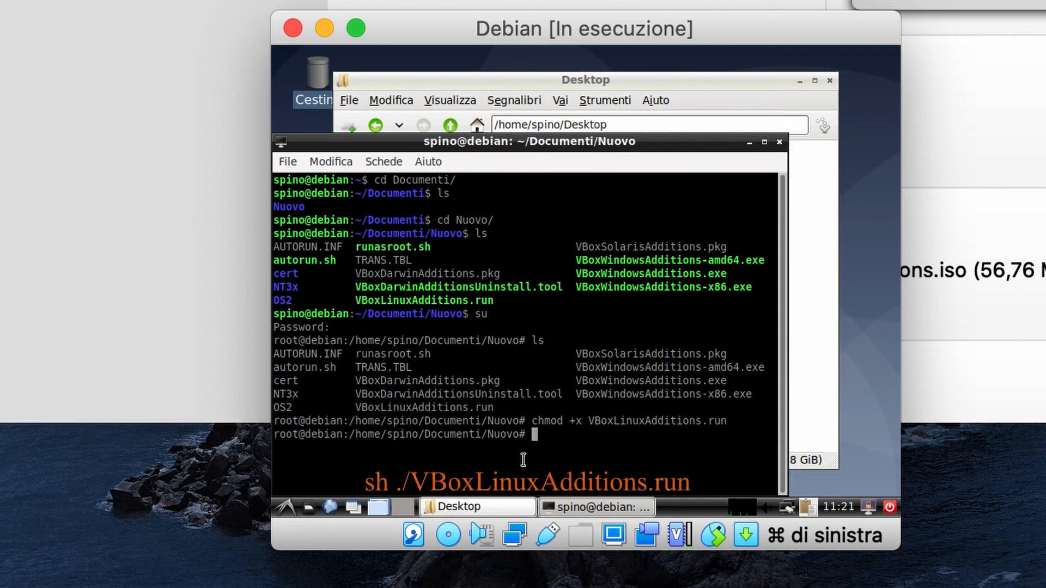
pyautogui.write('sh ./')
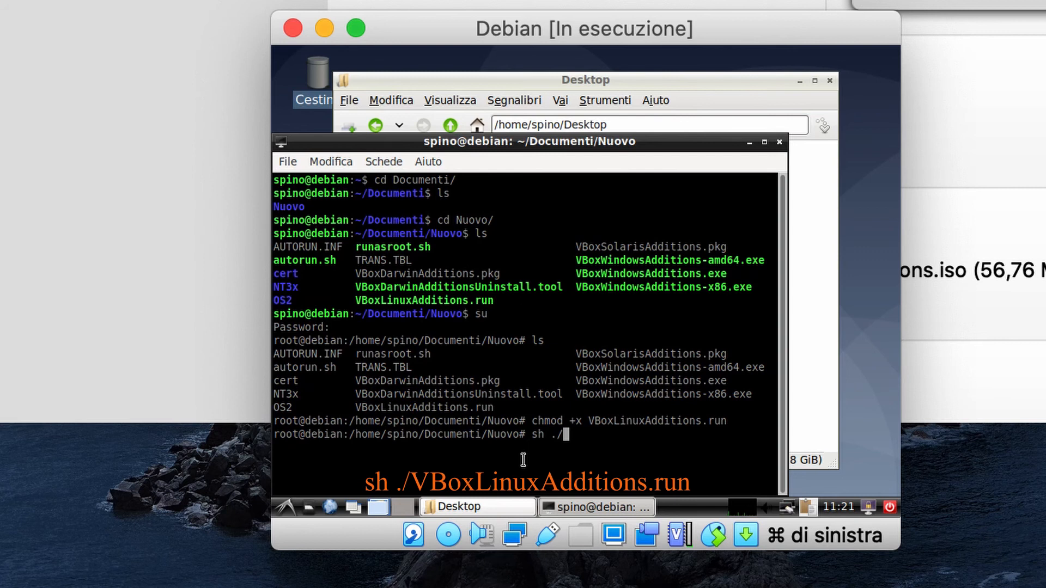
pyautogui.write('VBoxL')
pyautogui.press('Tab')
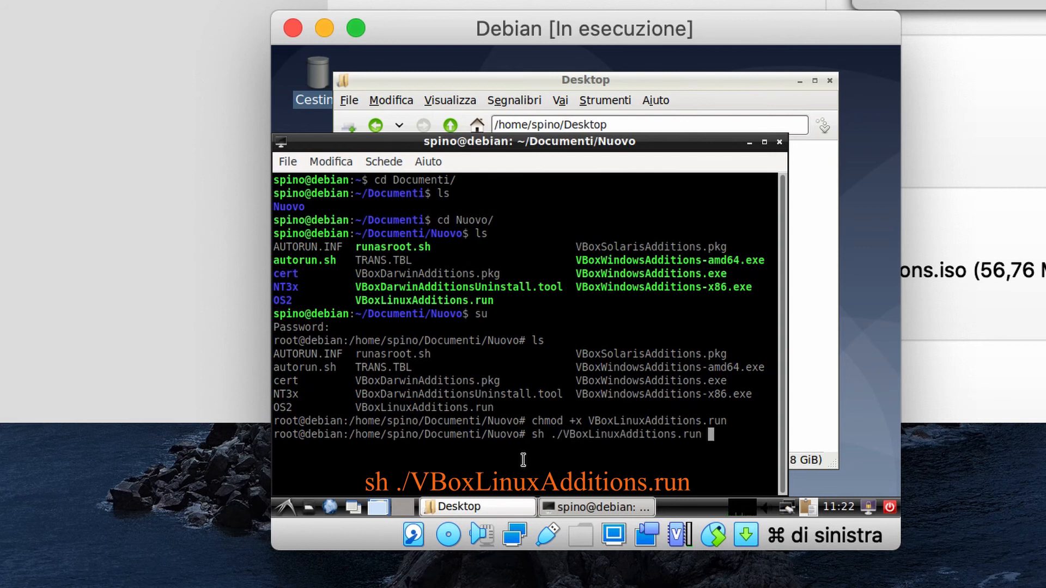
# - Run the Guest Additions 6.1.0 installer, then exit the root shell and the terminal
pyautogui.press('Return')
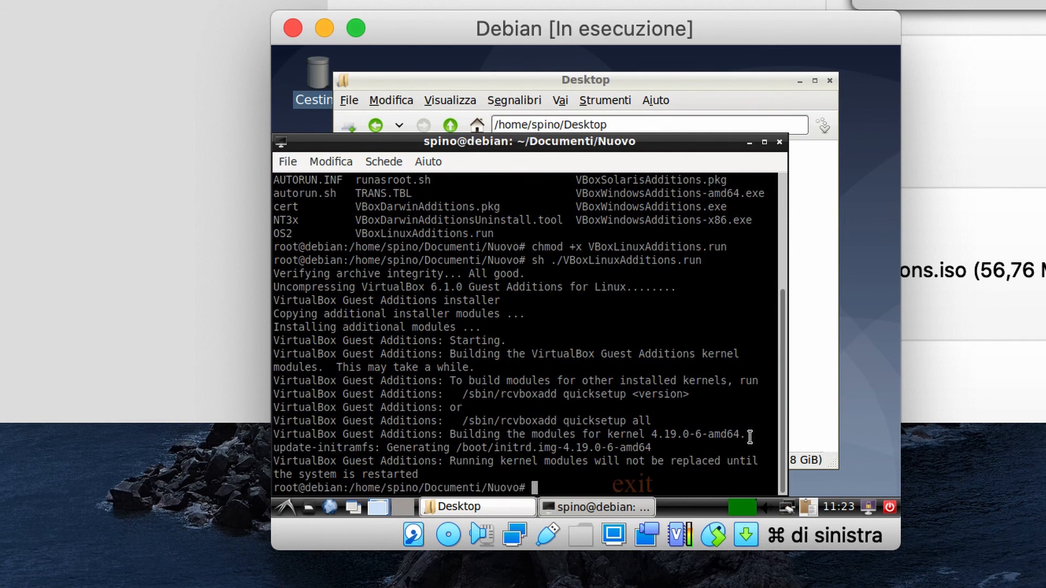
pyautogui.write('exit')
pyautogui.press('Return')
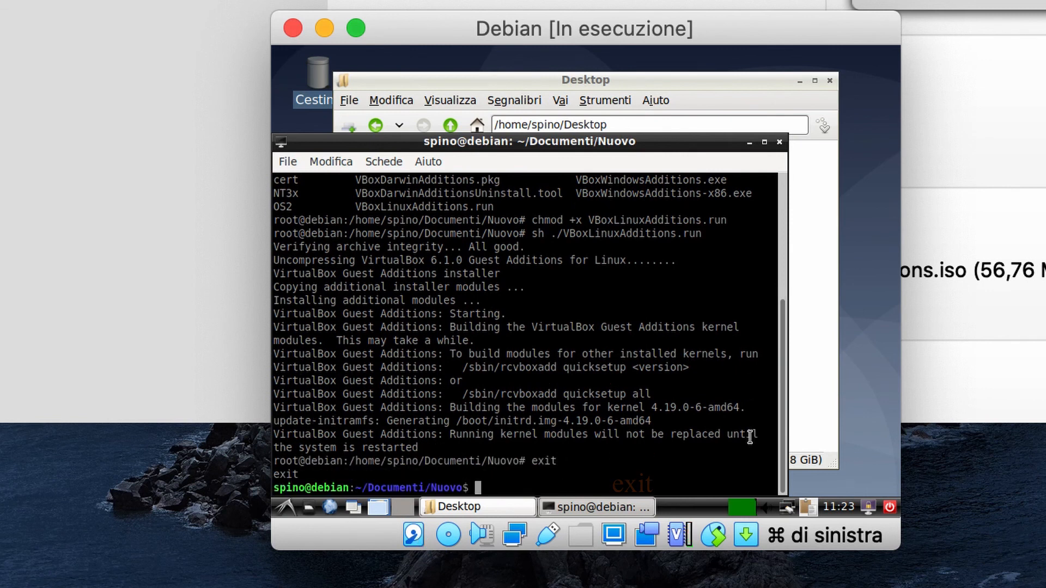
pyautogui.write('exit')
pyautogui.press('Return')
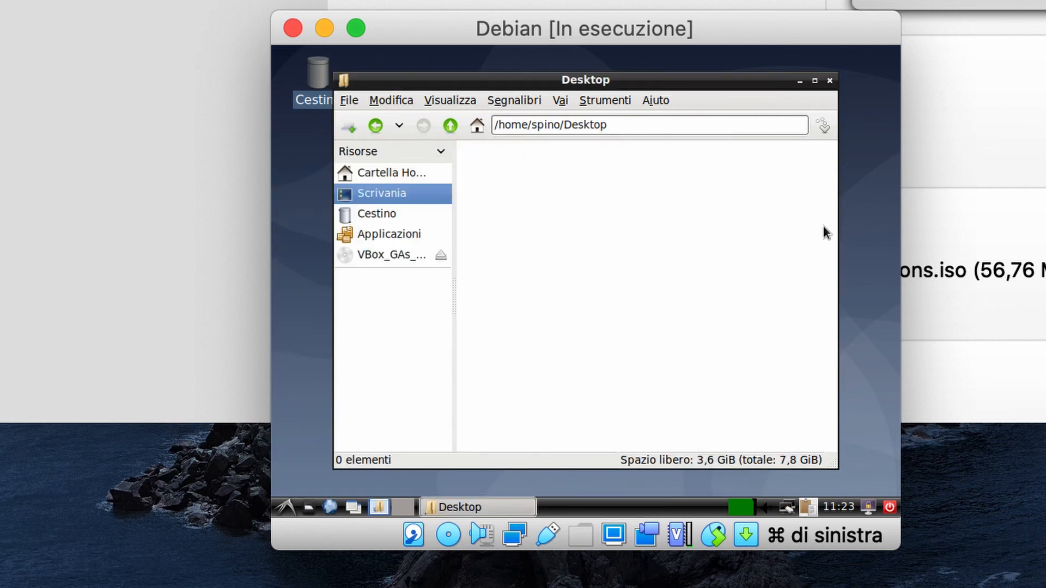
# - Close the Desktop file manager and restart Debian via Chiudi sessione, then Riavvia
pyautogui.click(830, 81)
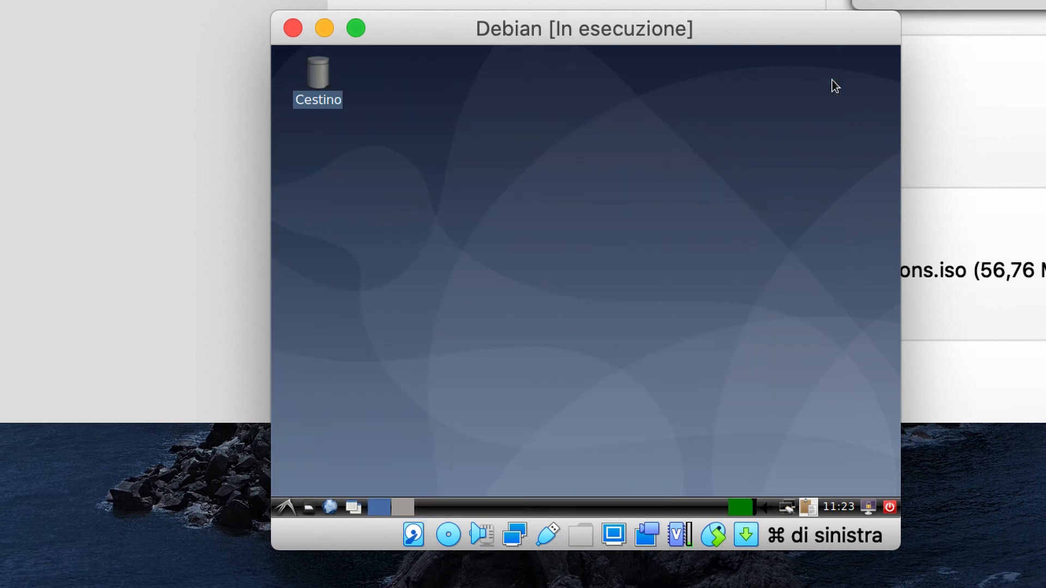
pyautogui.click(284, 507)
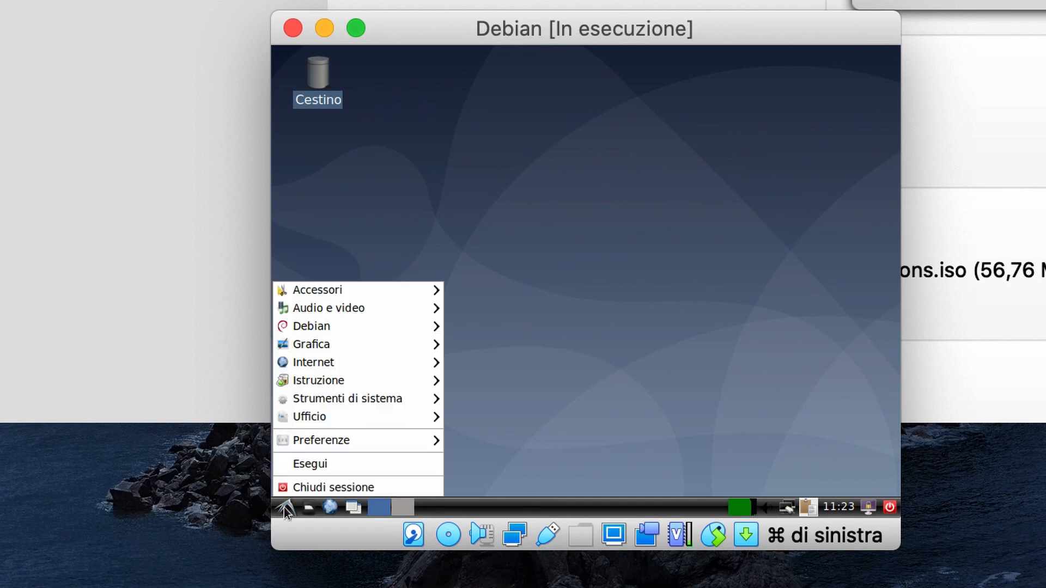
pyautogui.click(321, 489)
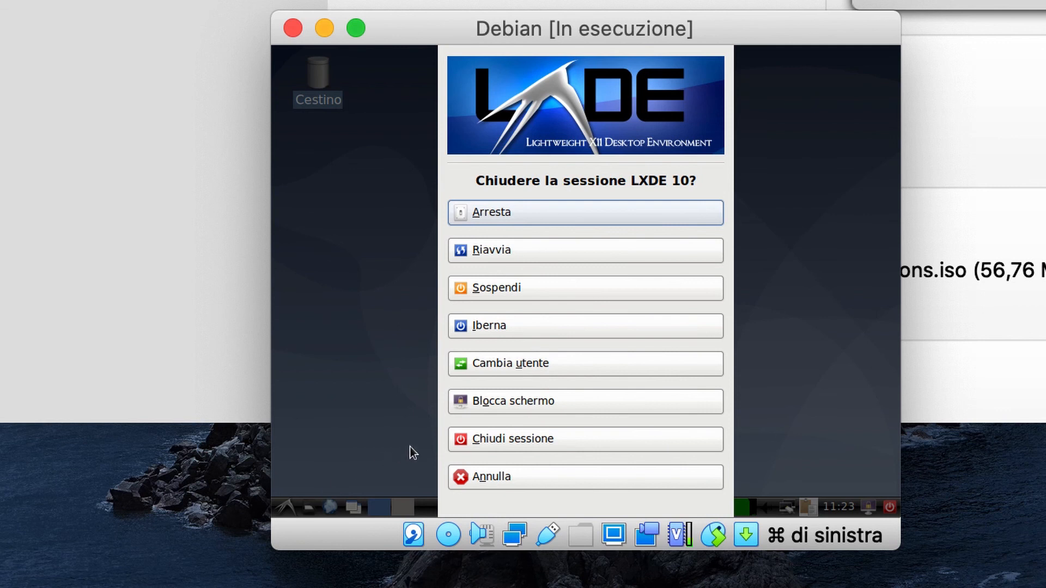
pyautogui.click(528, 253)
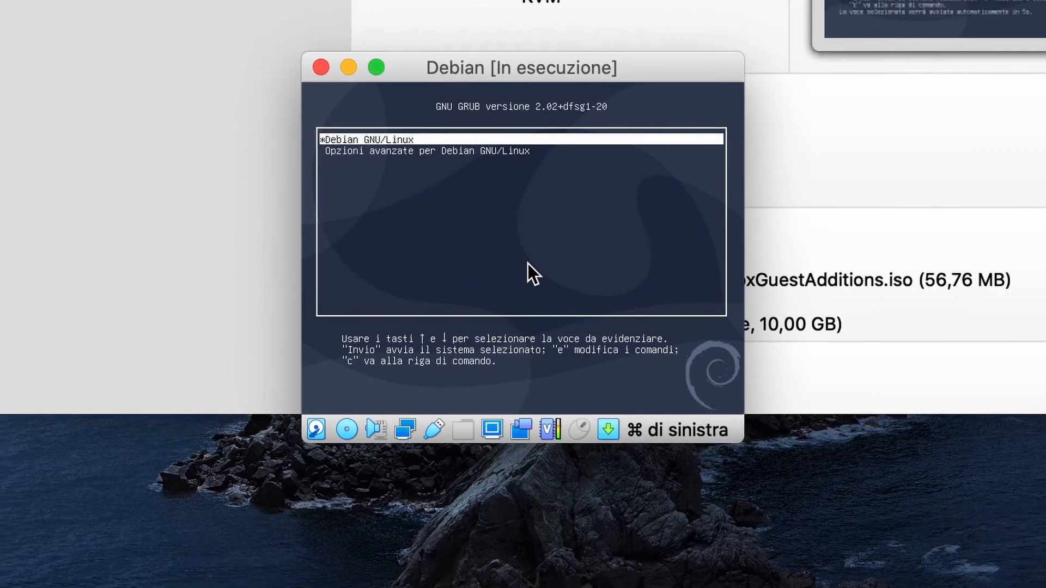
# - Boot the Debian GNU/Linux GRUB entry, then move the VM window up-left and enlarge it
pyautogui.press('Return')
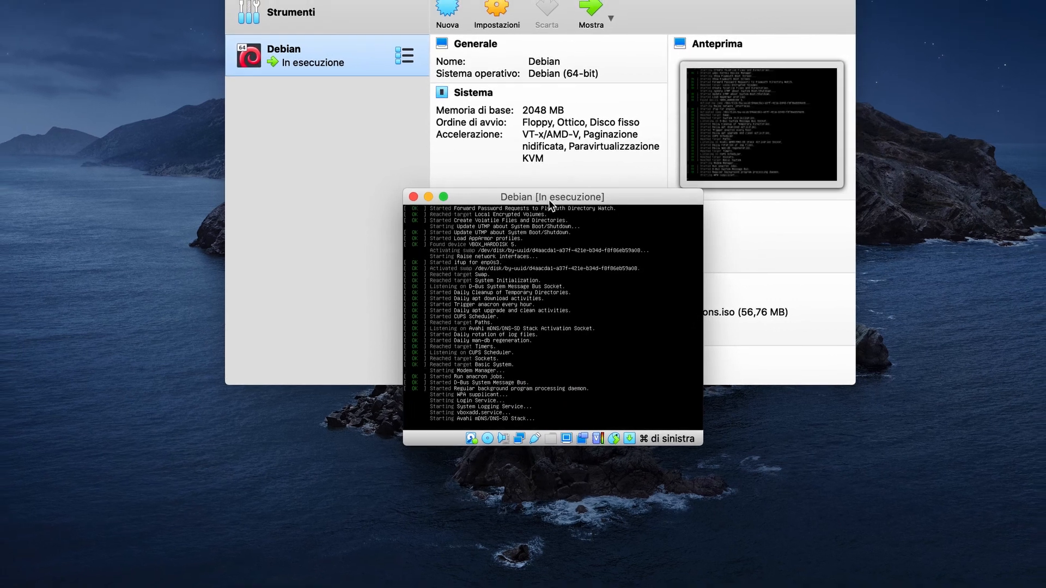
pyautogui.moveTo(548, 200); pyautogui.dragTo(492, 67)
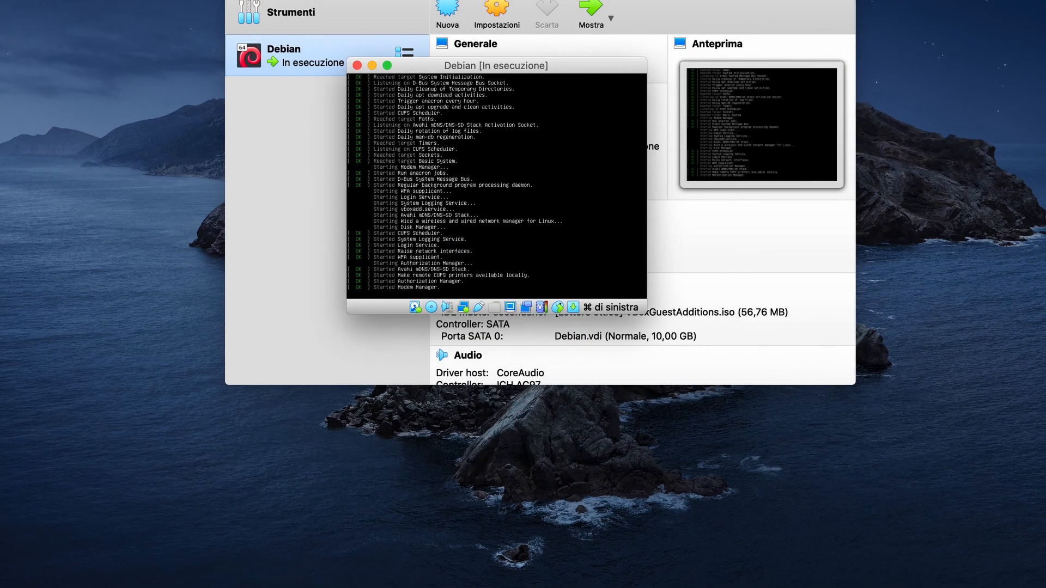
pyautogui.moveTo(642, 307); pyautogui.dragTo(752, 396)
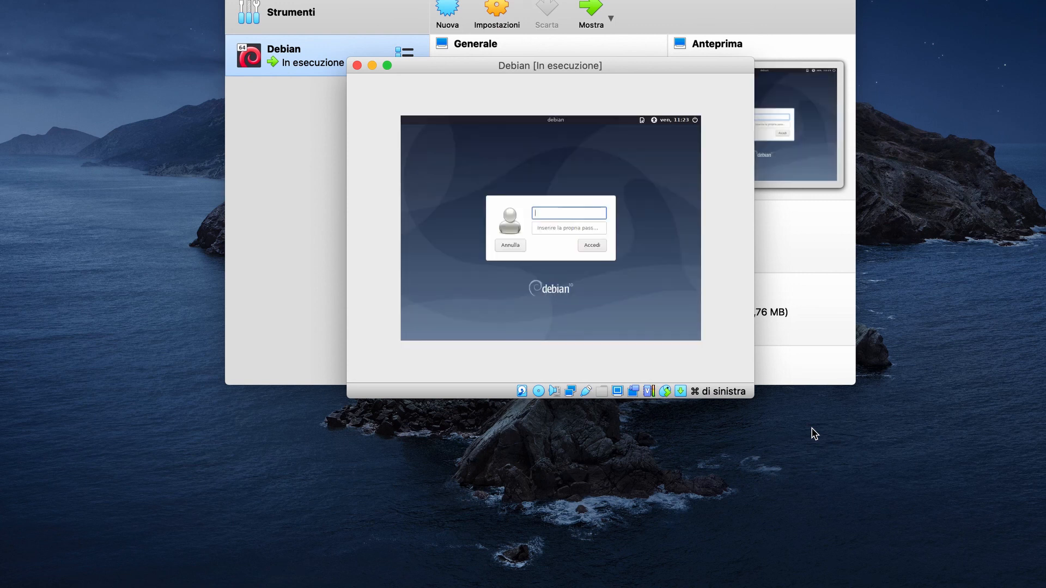
# - Log in with the user's name and password, then enlarge the VM window so the desktop fills it
pyautogui.write('pino')
pyautogui.press('Tab')
pyautogui.write('****')
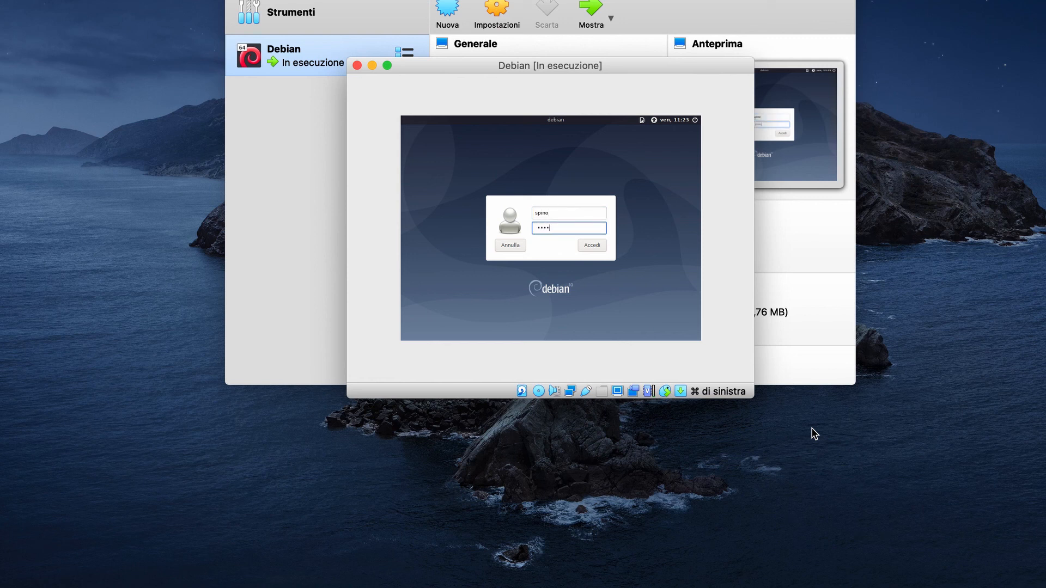
pyautogui.write('****')
pyautogui.press('Return')
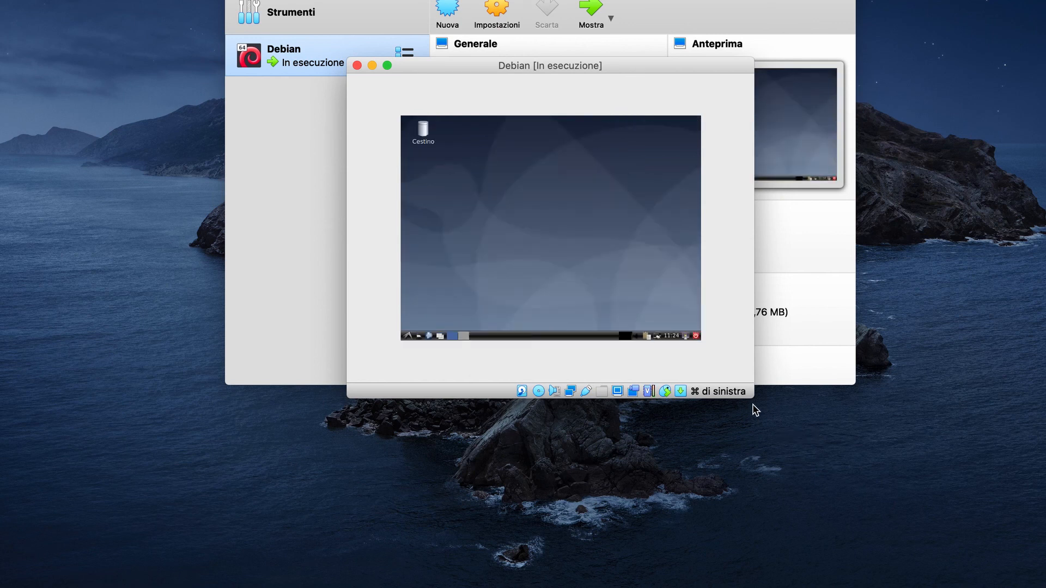
pyautogui.moveTo(752, 401); pyautogui.dragTo(890, 527)
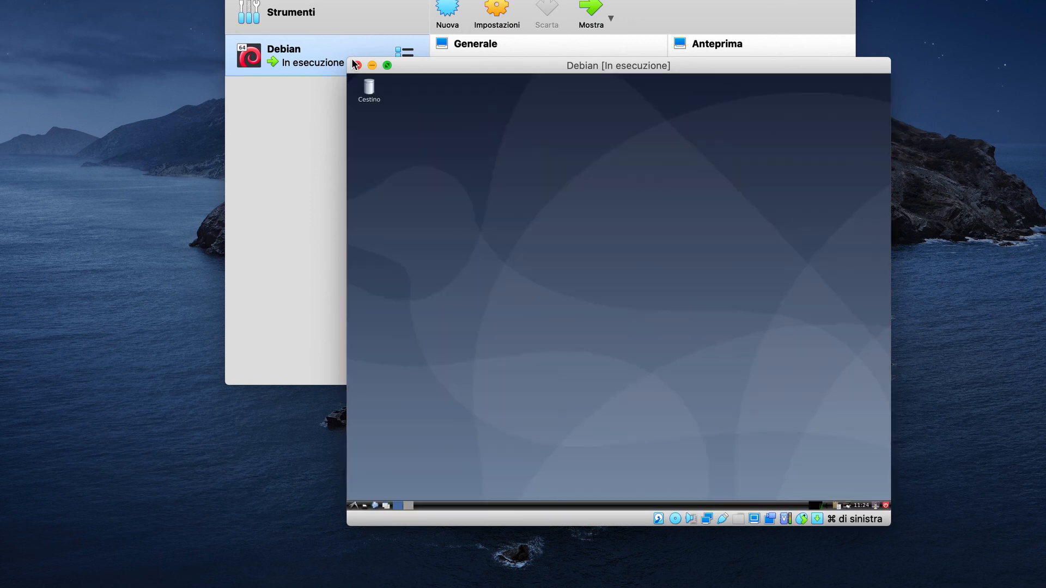
pyautogui.moveTo(346, 58); pyautogui.dragTo(183, 0)
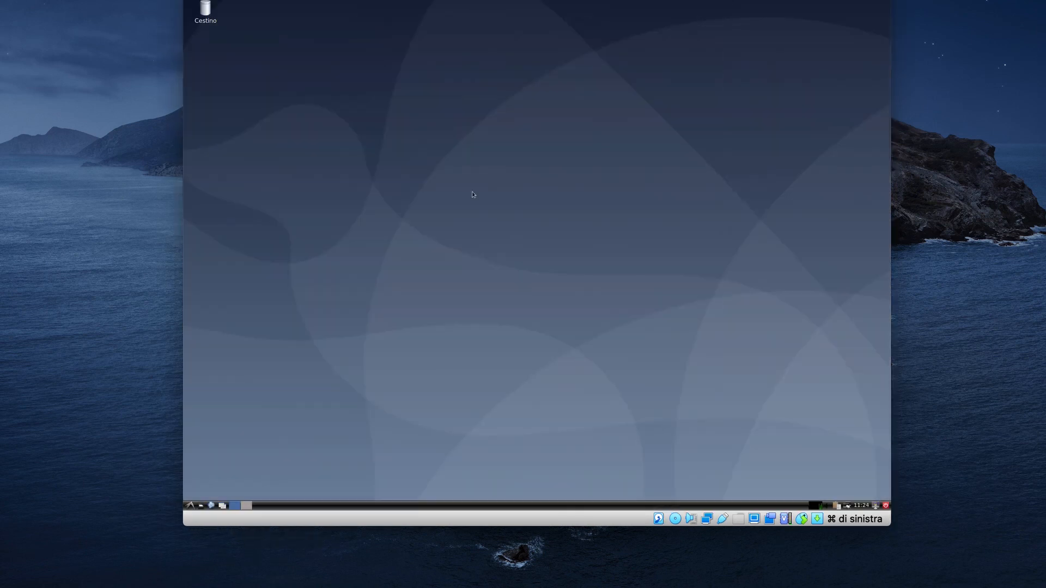